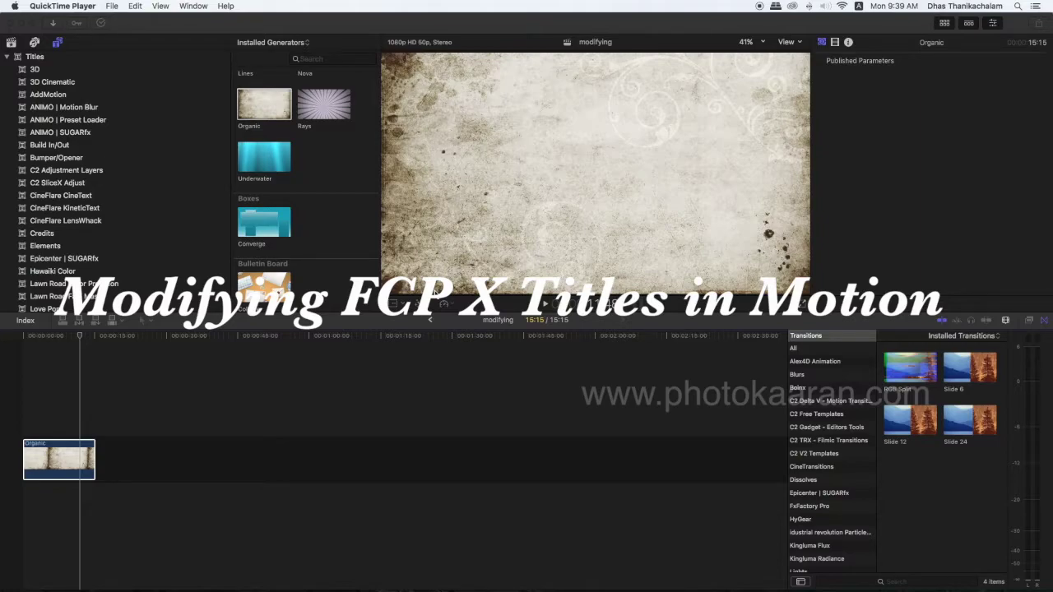
Step: Select and scrub the Organic background clip, then show the Lower Thirds title collection
{"action": "left_click", "coordinate": [76, 339]}
{"action": "left_click_drag", "start_coordinate": [77, 339], "coordinate": [44, 339]}
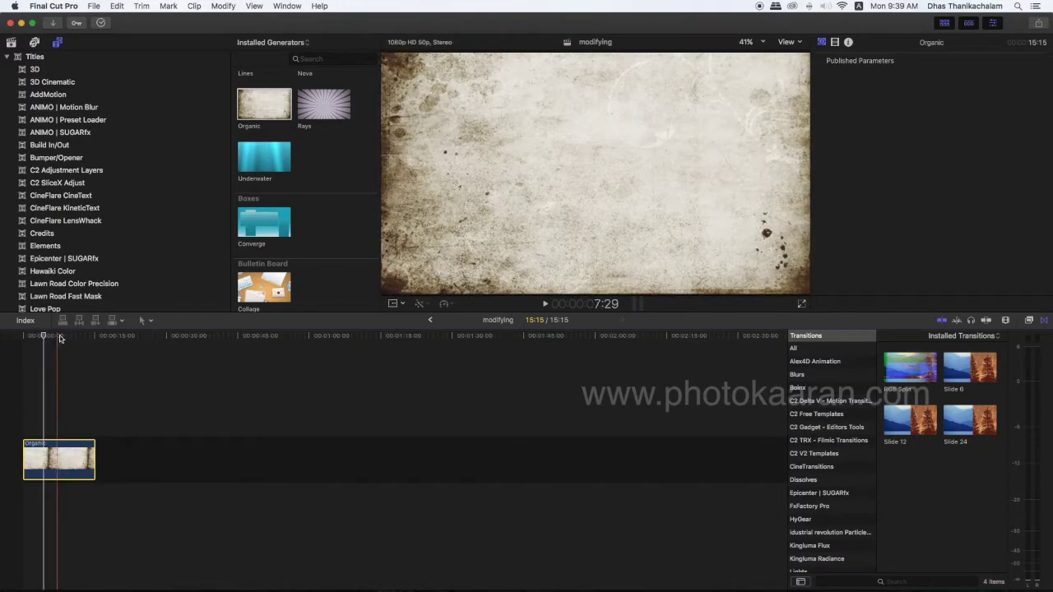
{"action": "scroll", "coordinate": [43, 220], "scroll_direction": "down", "scroll_amount": 4}
{"action": "scroll", "coordinate": [44, 220], "scroll_direction": "down", "scroll_amount": 2}
{"action": "left_click", "coordinate": [50, 197]}
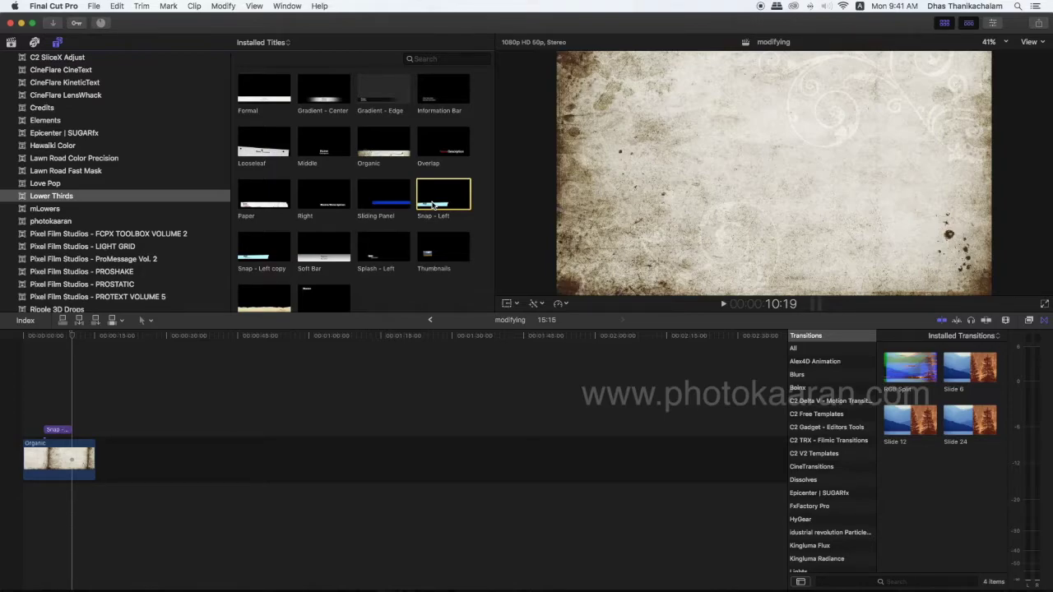
Step: In the Inspector, scale the Snap - Left title to 167% and raise its Position to 0.1 px
{"action": "left_click", "coordinate": [59, 336]}
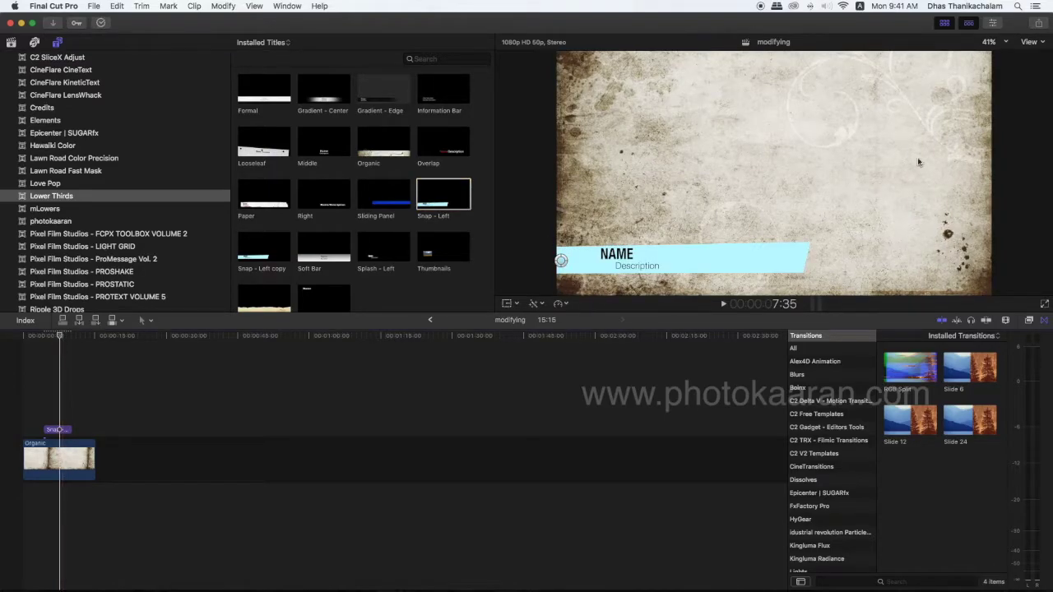
{"action": "left_click", "coordinate": [993, 23]}
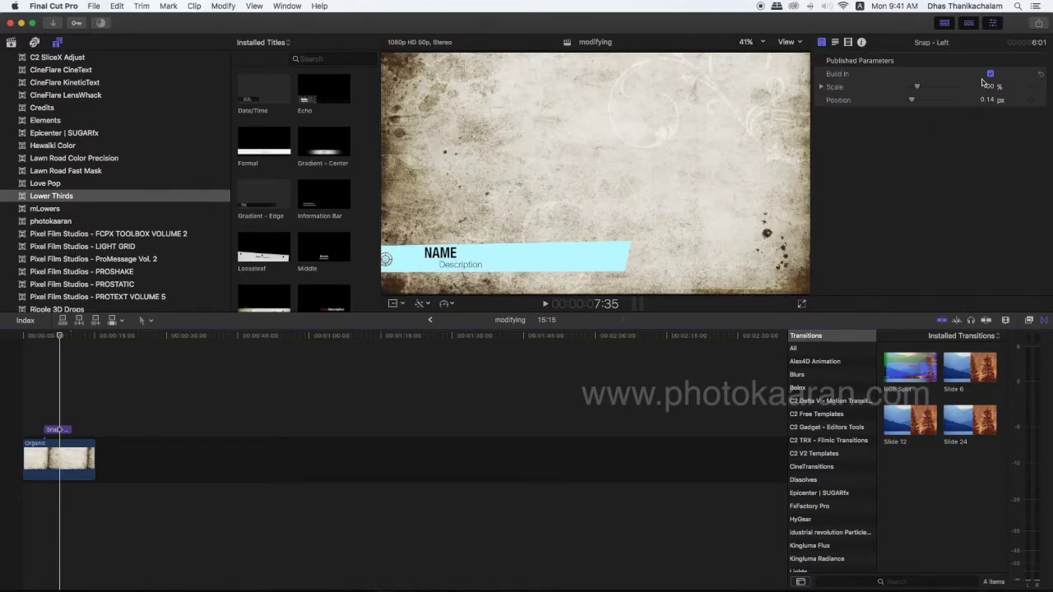
{"action": "left_click", "coordinate": [822, 87]}
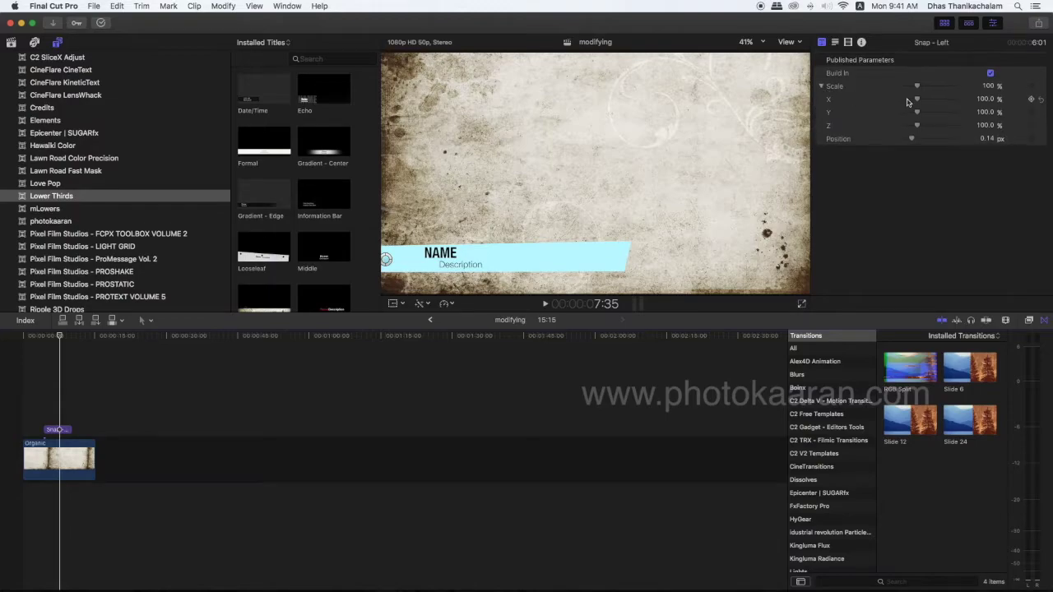
{"action": "mouse_move", "coordinate": [919, 89]}
{"action": "left_mouse_down"}
{"action": "mouse_move", "coordinate": [930, 89]}
{"action": "mouse_move", "coordinate": [910, 89]}
{"action": "mouse_move", "coordinate": [928, 91]}
{"action": "left_mouse_up"}
{"action": "mouse_move", "coordinate": [911, 140]}
{"action": "left_mouse_down"}
{"action": "mouse_move", "coordinate": [927, 141]}
{"action": "mouse_move", "coordinate": [908, 147]}
{"action": "left_mouse_up"}
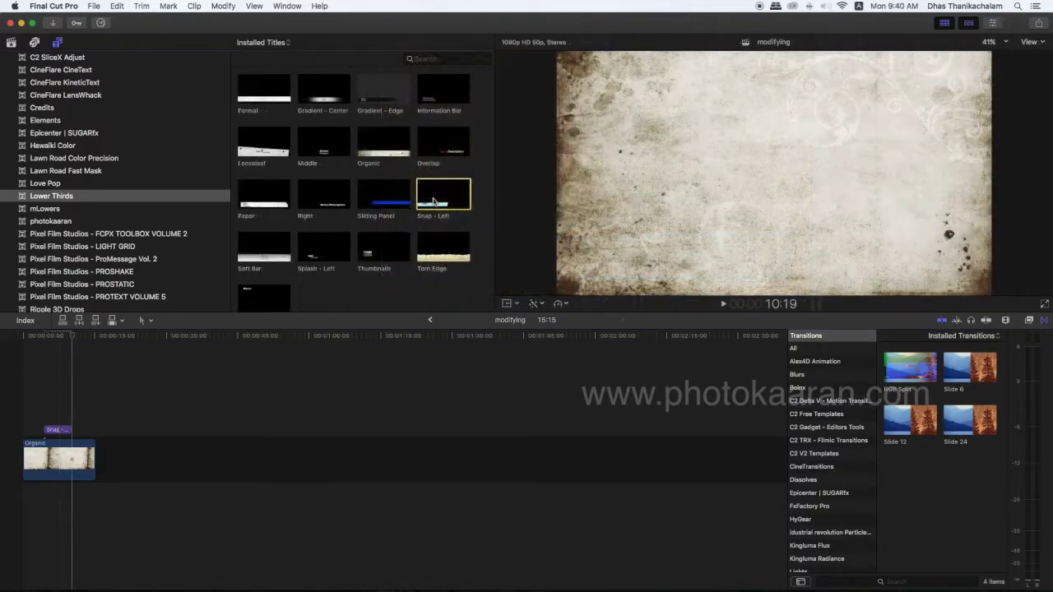
Step: Open a copy of the Snap - Left title in Motion from its shortcut menu
{"action": "right_click", "coordinate": [434, 200]}
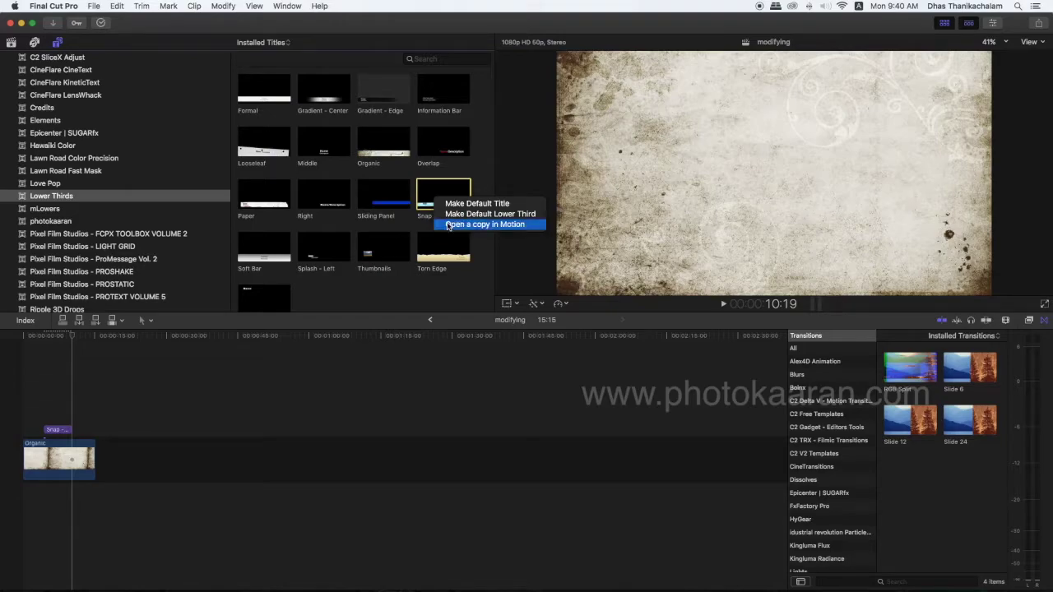
{"action": "left_click", "coordinate": [448, 224]}
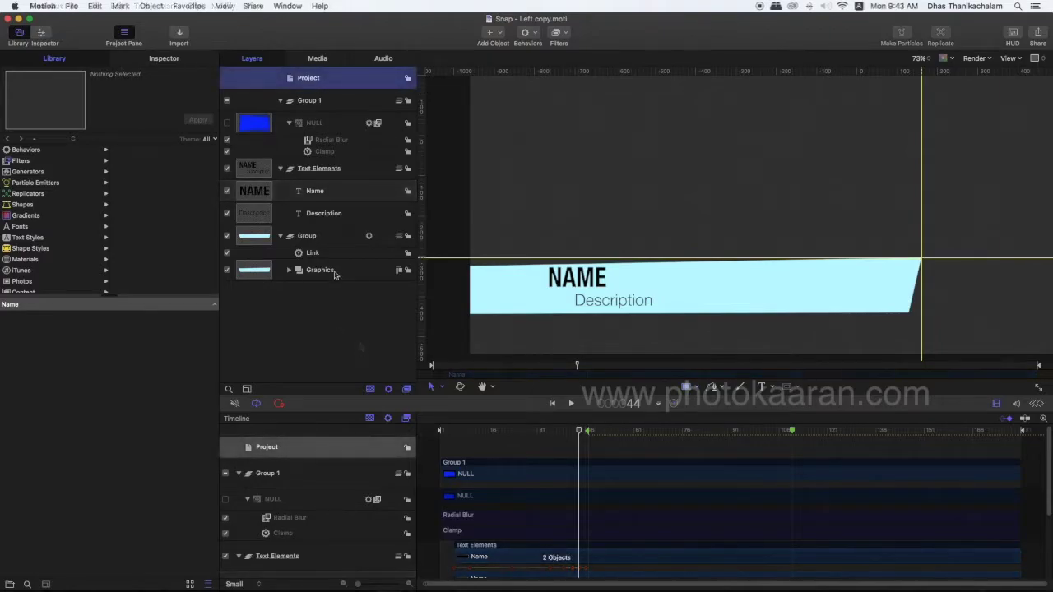
Step: Select the Bezier Shape inside Graphics and show its Shape properties
{"action": "left_click", "coordinate": [331, 272]}
{"action": "left_click", "coordinate": [289, 272]}
{"action": "left_click", "coordinate": [336, 299]}
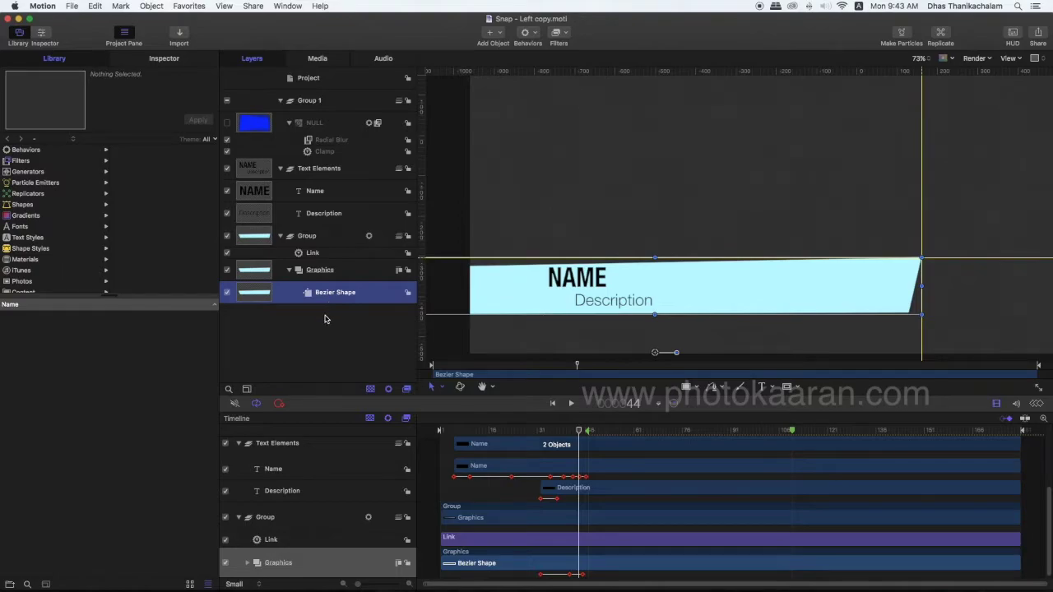
{"action": "left_click", "coordinate": [162, 59]}
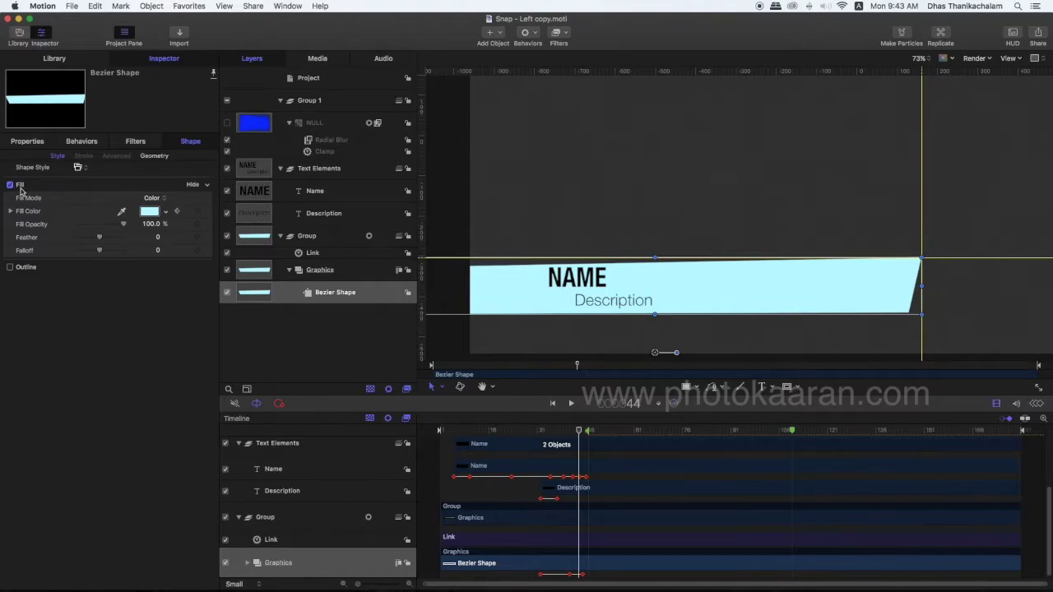
Step: Publish the bar's Fill Color and view it under the project's Published Parameters
{"action": "left_click", "coordinate": [165, 212]}
{"action": "left_click_drag", "start_coordinate": [190, 232], "coordinate": [192, 201]}
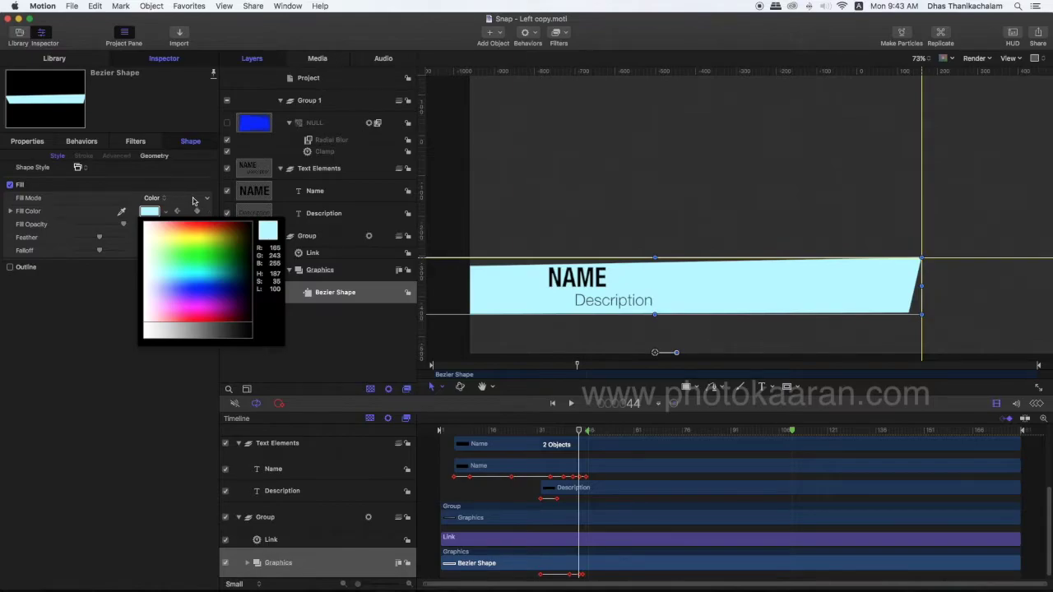
{"action": "left_click", "coordinate": [195, 203]}
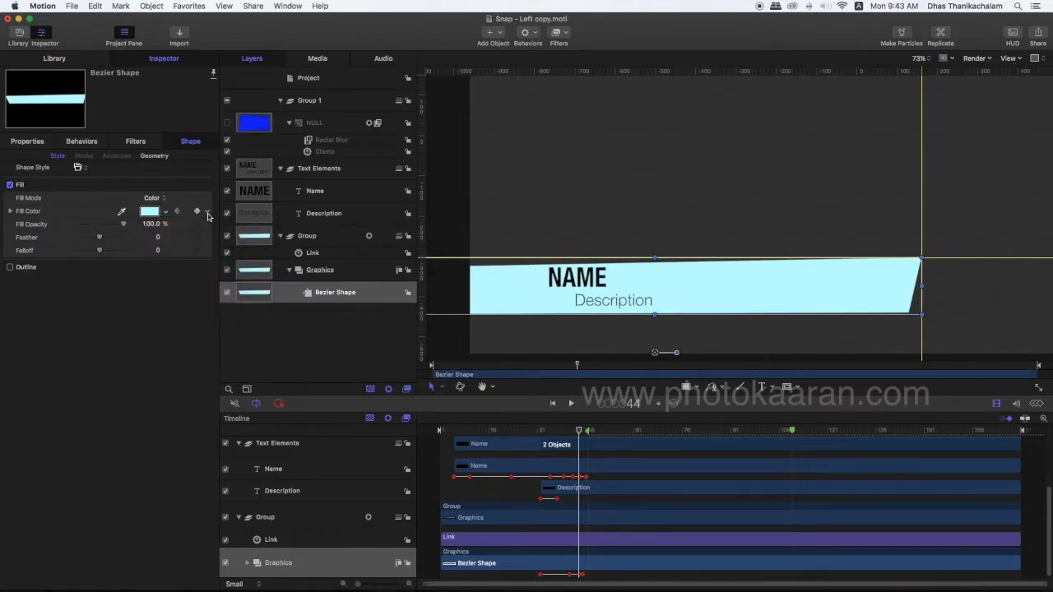
{"action": "left_click", "coordinate": [208, 215]}
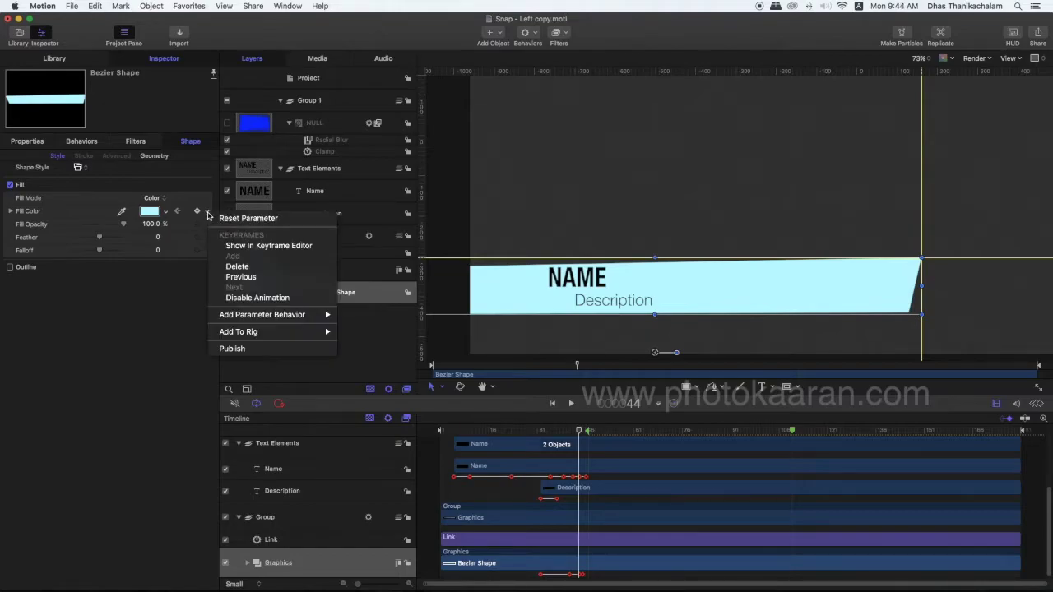
{"action": "left_click", "coordinate": [234, 353]}
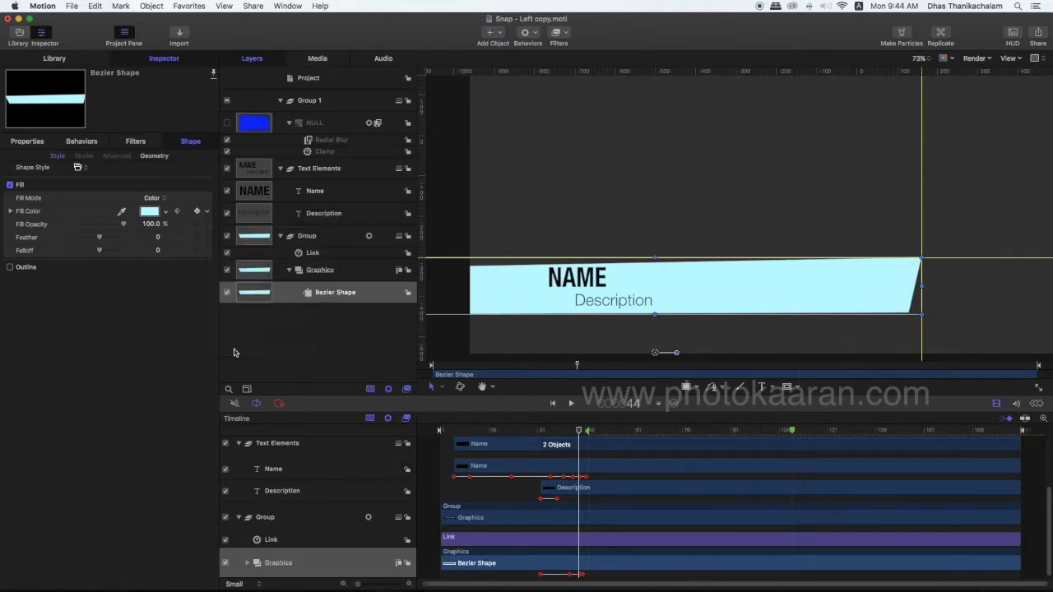
{"action": "left_click", "coordinate": [337, 82]}
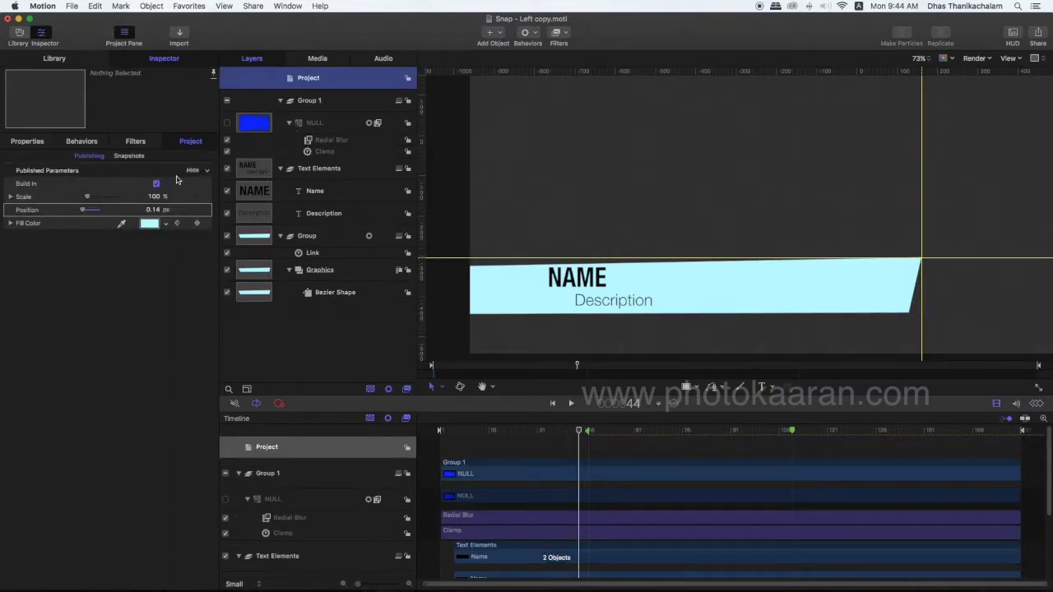
Step: Publish the Name text layer's face colour
{"action": "mouse_move", "coordinate": [43, 199]}
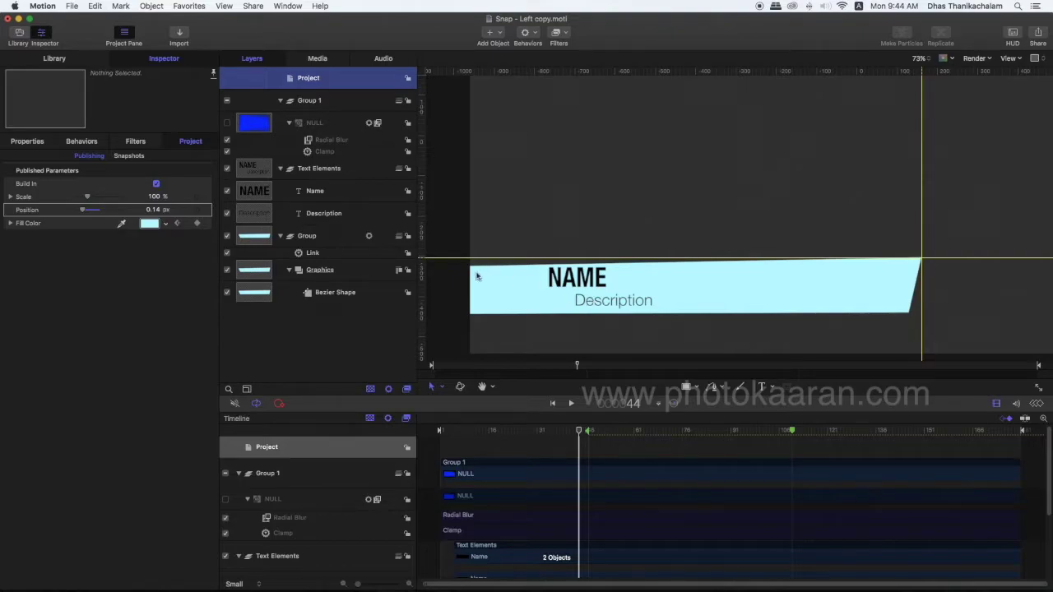
{"action": "left_click", "coordinate": [344, 192]}
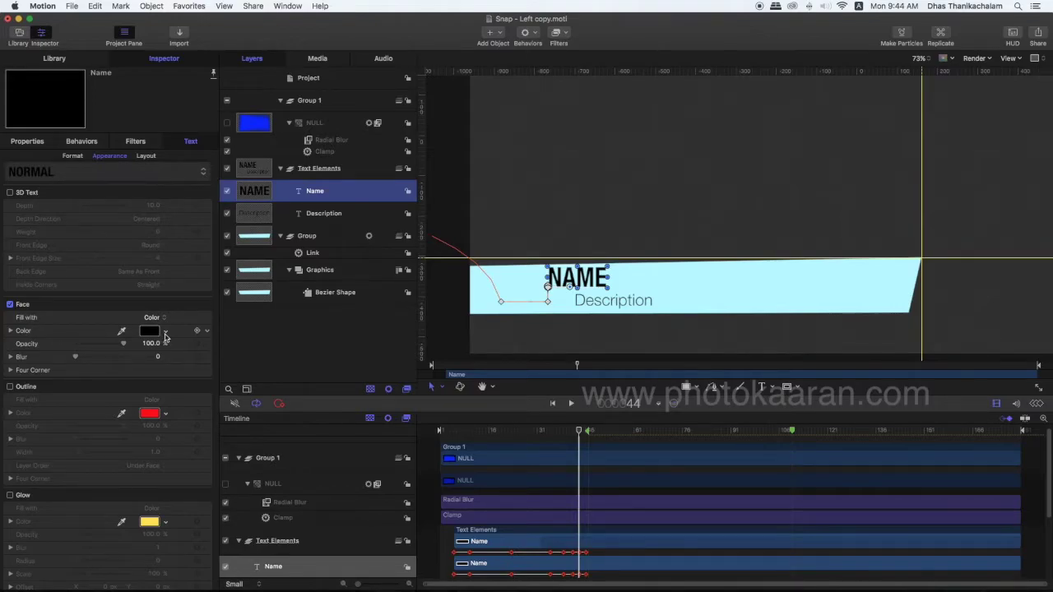
{"action": "left_click", "coordinate": [208, 333]}
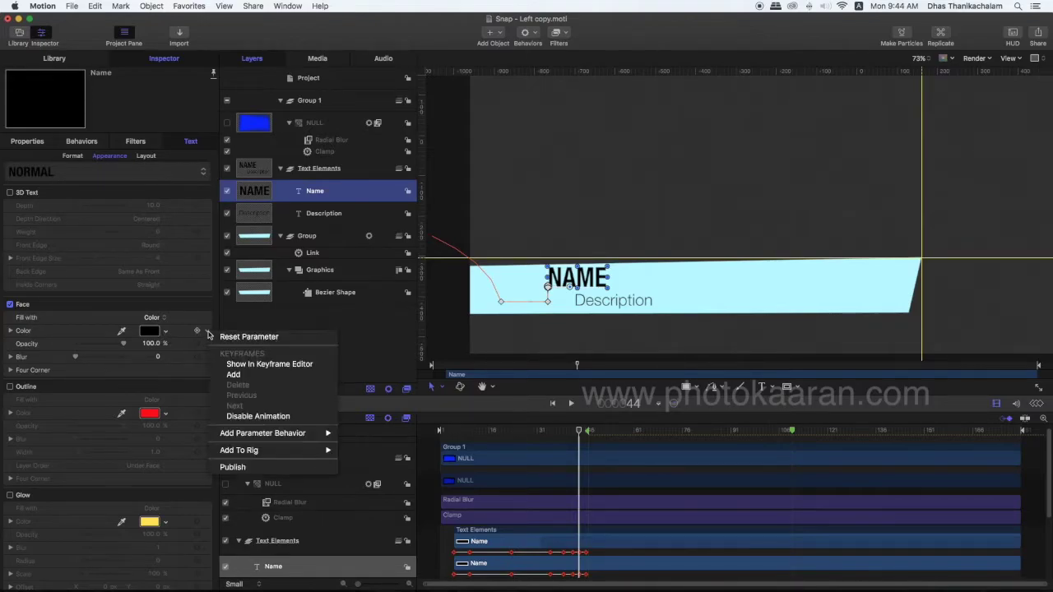
{"action": "left_click", "coordinate": [233, 468]}
Step: Publish the Description text layer's face colour and check the Project's published parameters
{"action": "left_click", "coordinate": [353, 216]}
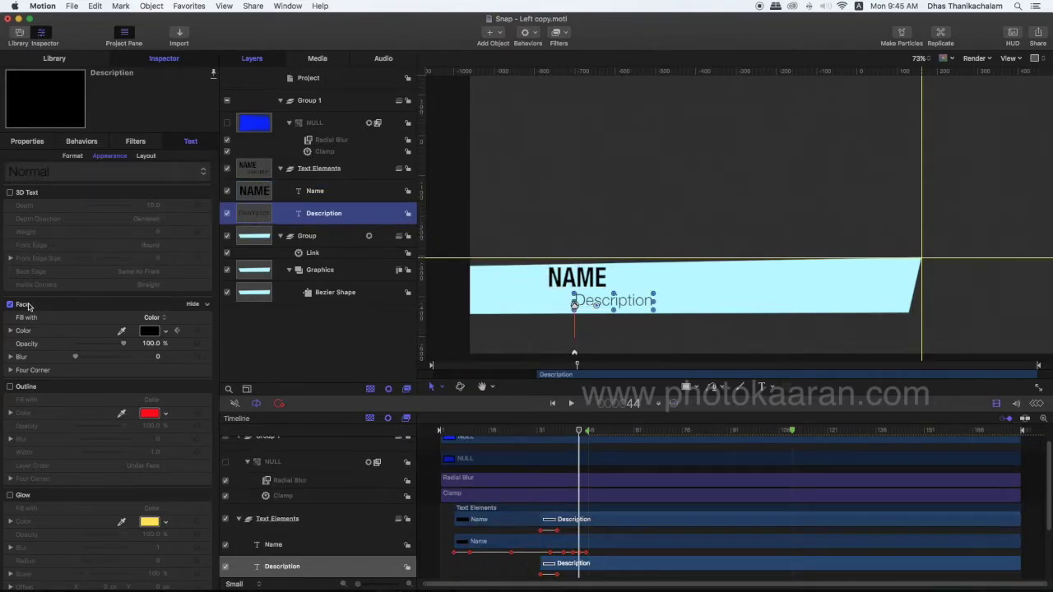
{"action": "left_click", "coordinate": [207, 333]}
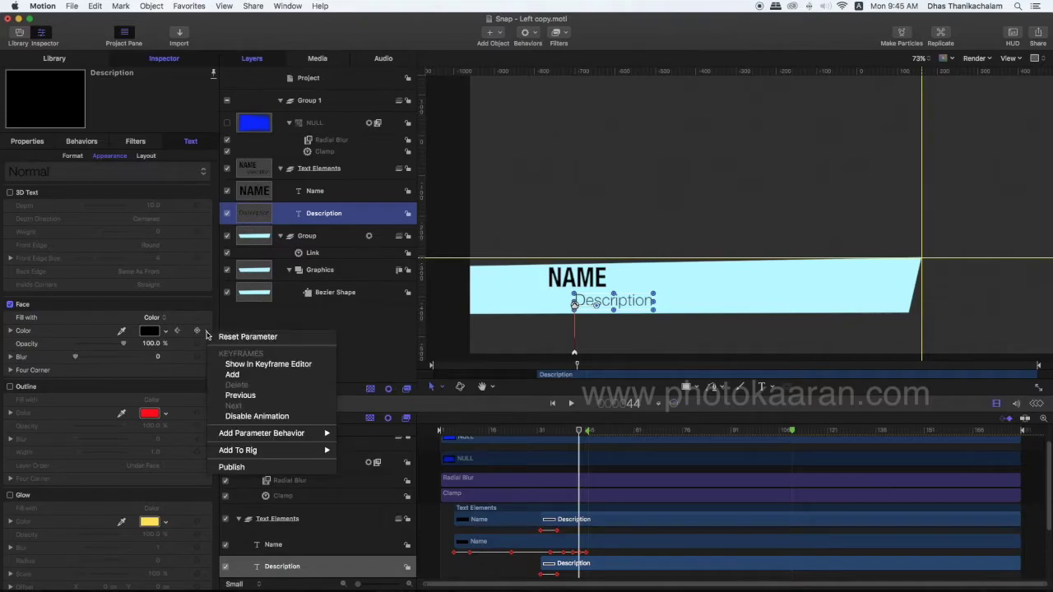
{"action": "left_click", "coordinate": [230, 468]}
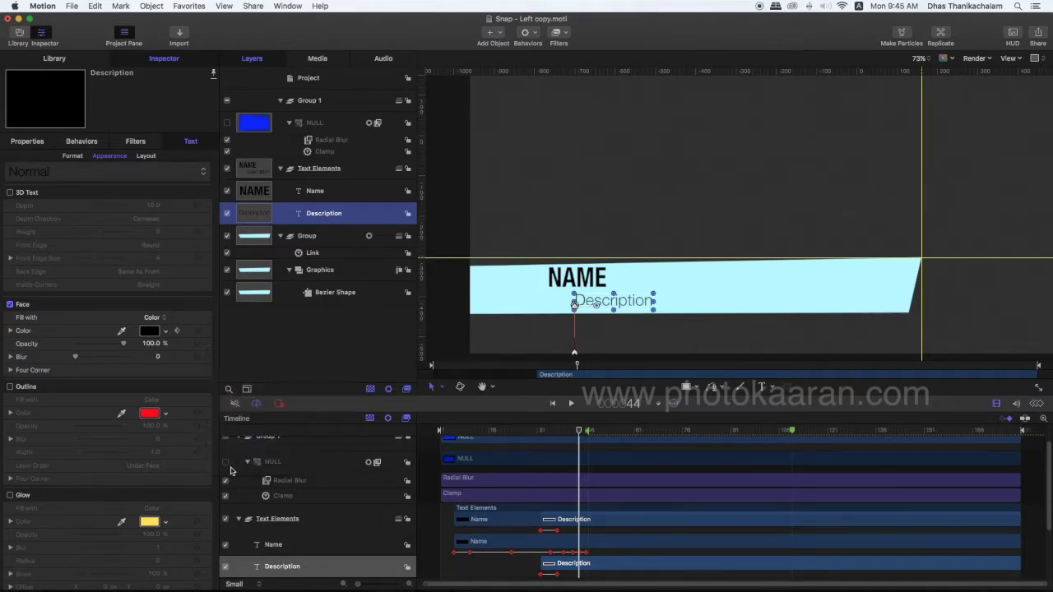
{"action": "left_click", "coordinate": [310, 80]}
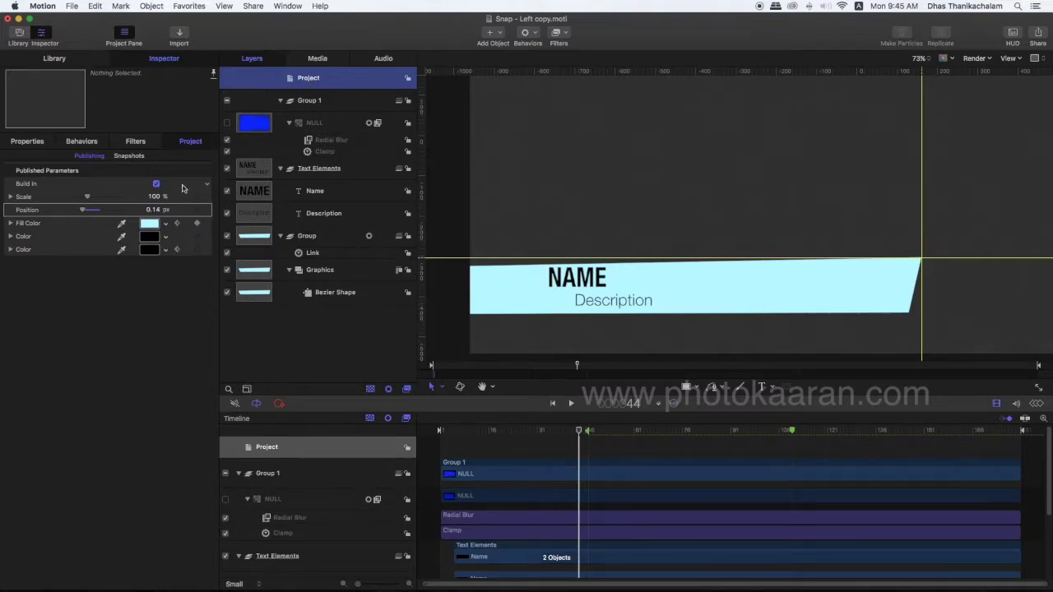
Step: Rename the Fill Color and two text colours to Background, Text 1 and Text 2
{"action": "left_click", "coordinate": [44, 226]}
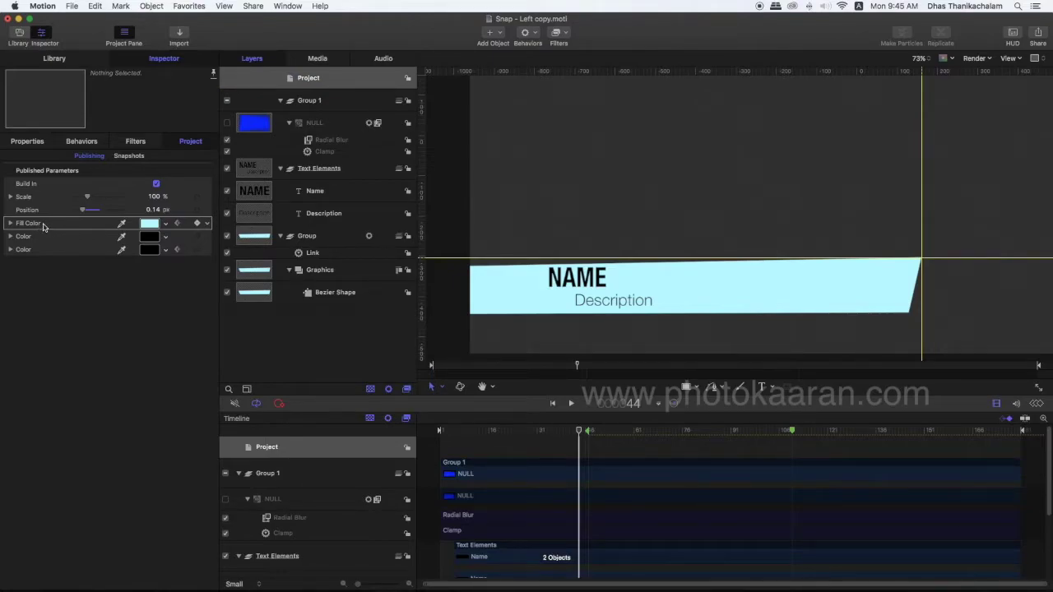
{"action": "double_click", "coordinate": [44, 226]}
{"action": "type", "text": "Background"}
{"action": "key", "text": "Tab"}
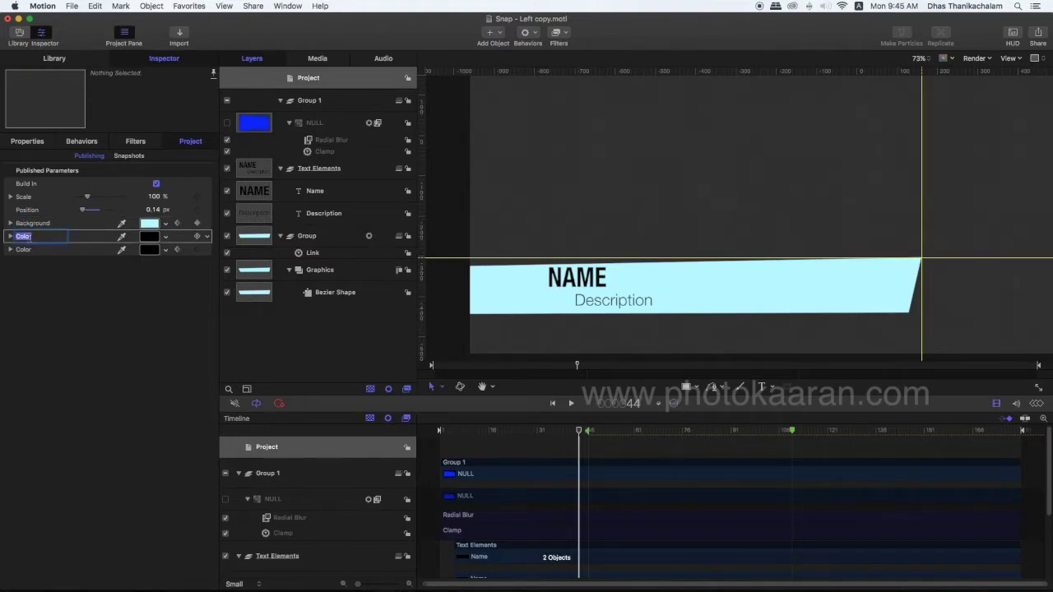
{"action": "type", "text": "Text 1"}
{"action": "key", "text": "Tab"}
{"action": "type", "text": "Text 2"}
{"action": "key", "text": "Return"}
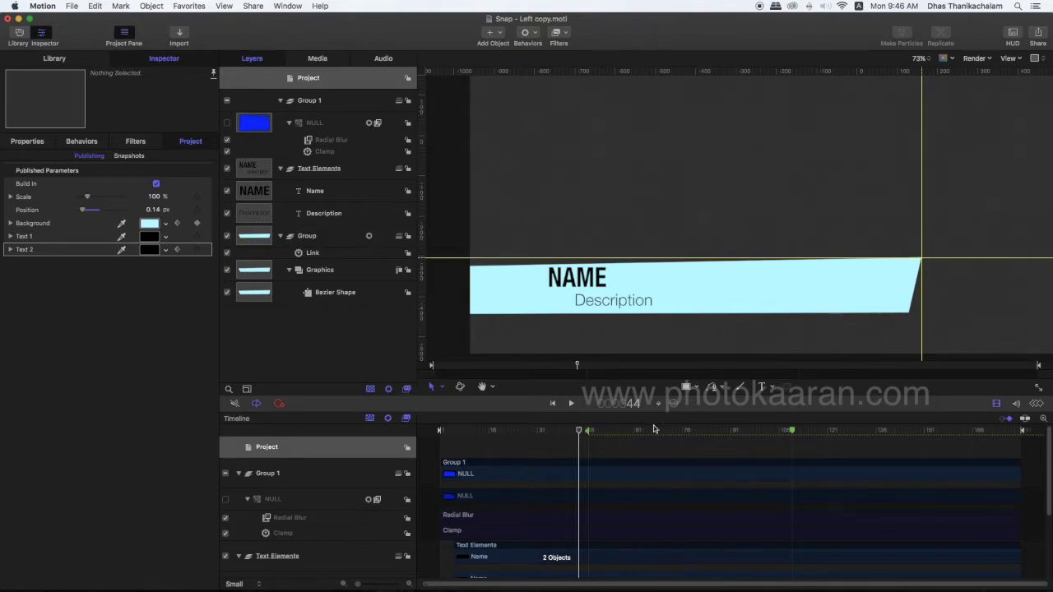
{"action": "mouse_move", "coordinate": [579, 433]}
{"action": "left_mouse_down"}
{"action": "mouse_move", "coordinate": [447, 432]}
{"action": "mouse_move", "coordinate": [583, 435]}
{"action": "left_mouse_up"}
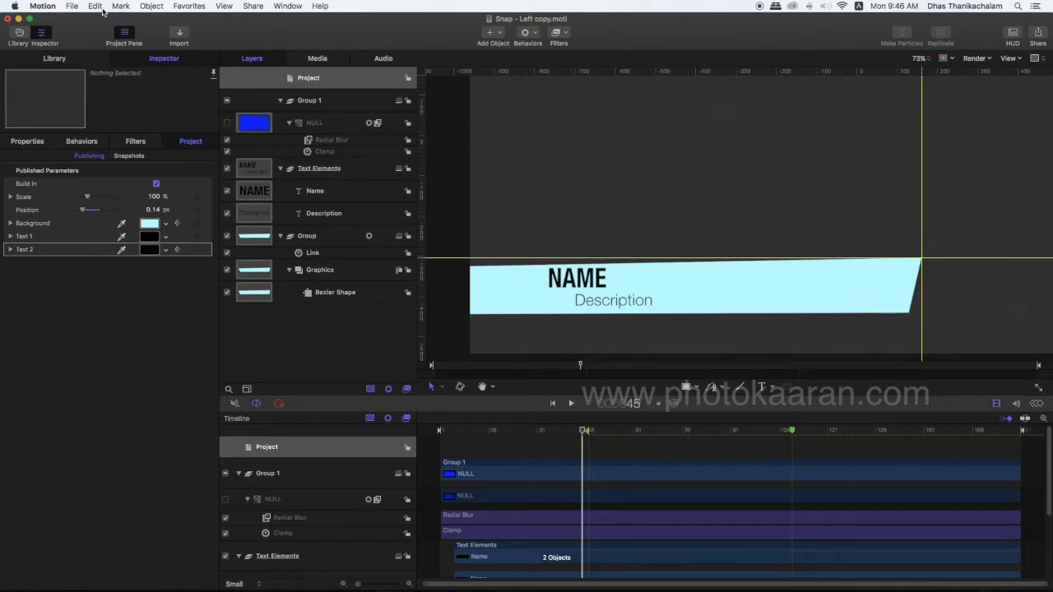
Step: Add a Drop Zone layer and shrink it to 30% scale
{"action": "left_click", "coordinate": [148, 7]}
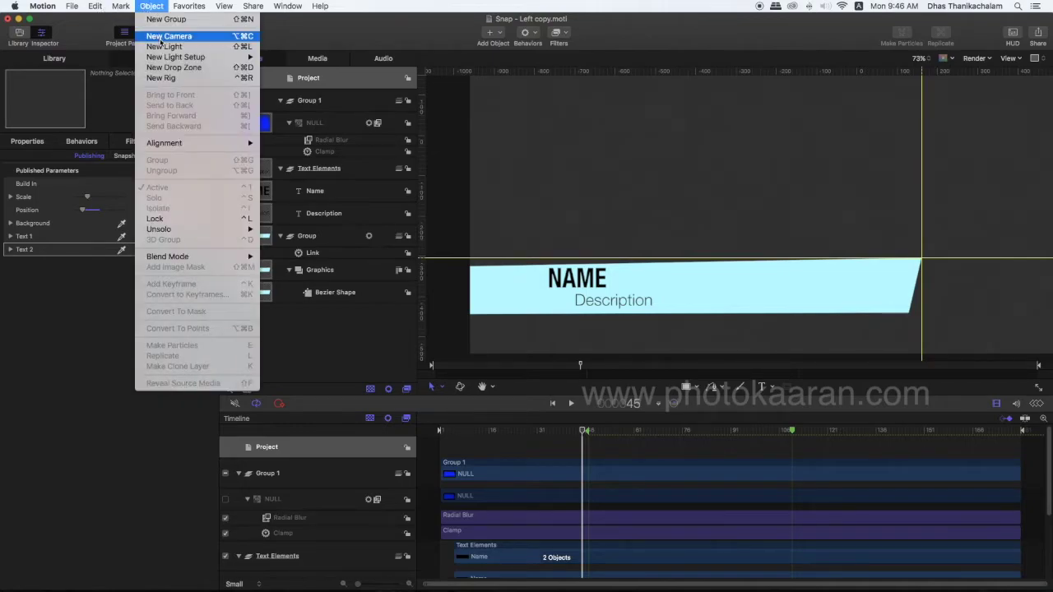
{"action": "left_click", "coordinate": [163, 68]}
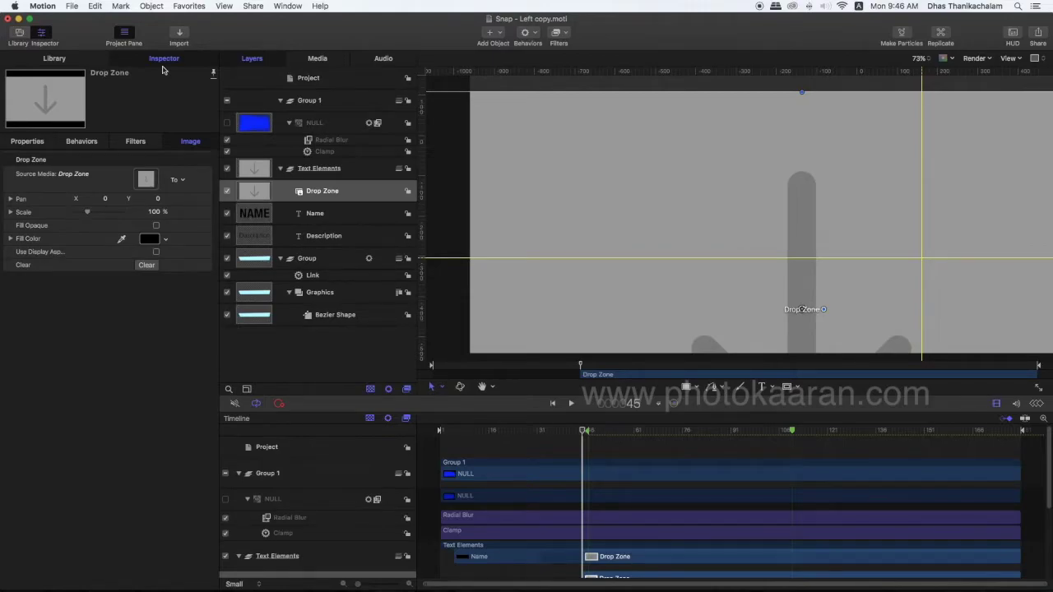
{"action": "left_click", "coordinate": [27, 140]}
{"action": "left_click_drag", "start_coordinate": [95, 199], "coordinate": [81, 203]}
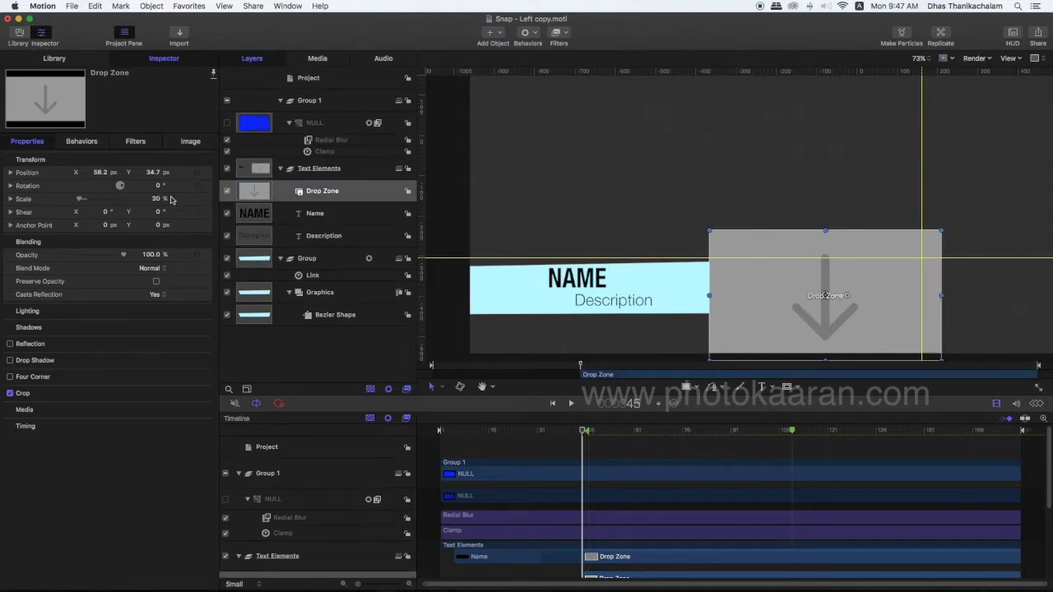
Step: Keyframe the Drop Zone's Position so it slides up from below the frame, then preview it
{"action": "left_click", "coordinate": [196, 173]}
{"action": "left_click_drag", "start_coordinate": [583, 432], "coordinate": [478, 436]}
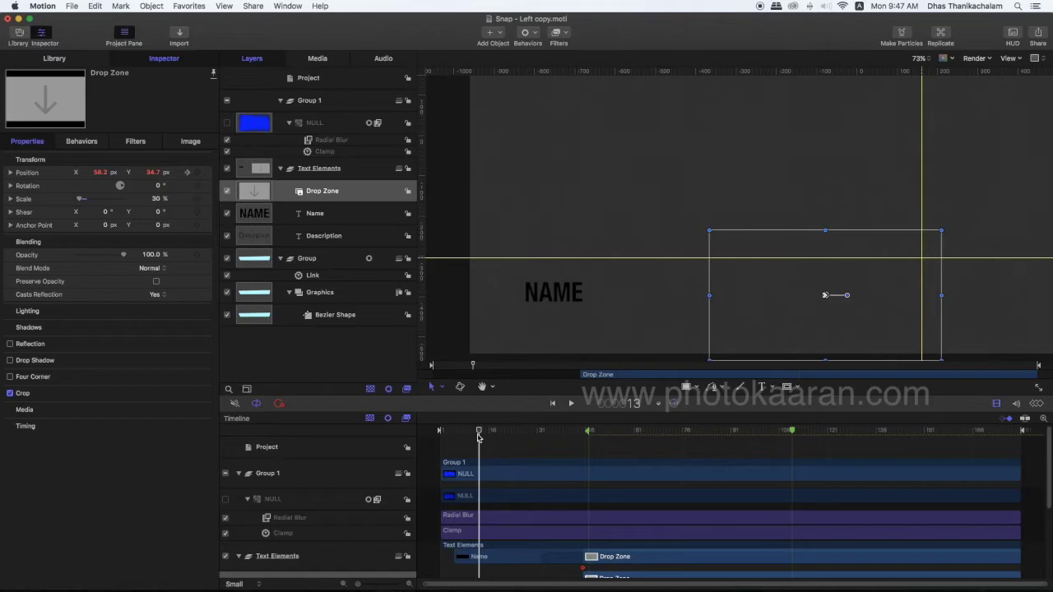
{"action": "left_click", "coordinate": [825, 296]}
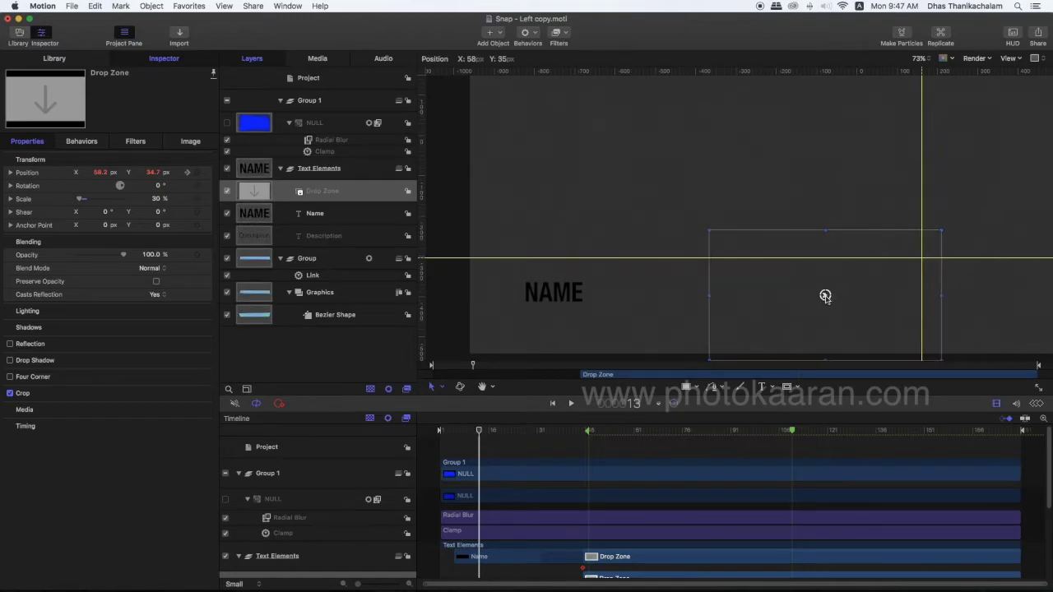
{"action": "left_click_drag", "start_coordinate": [825, 297], "coordinate": [826, 436]}
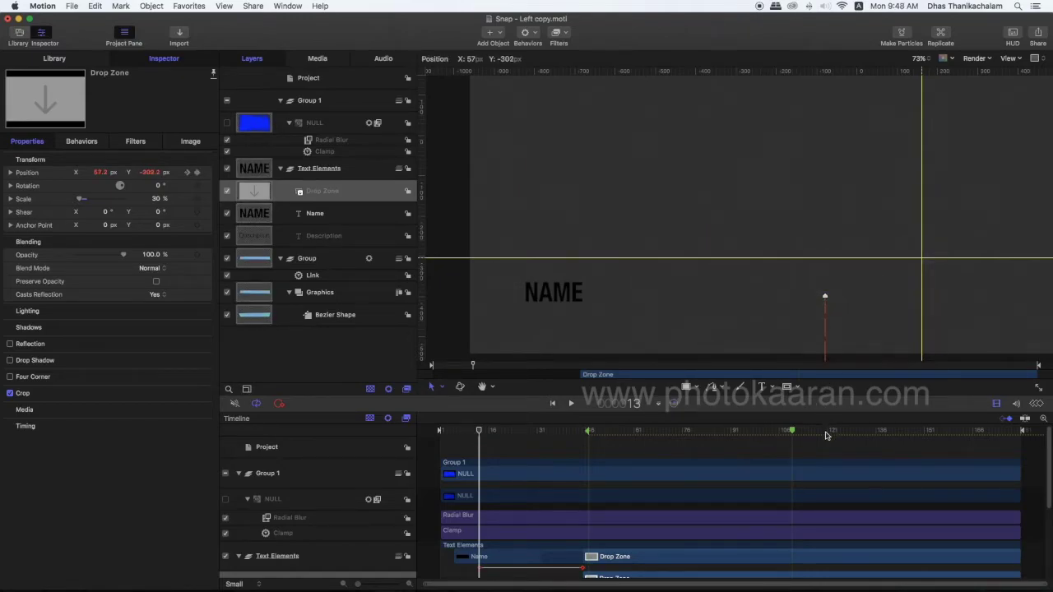
{"action": "left_click", "coordinate": [442, 432]}
{"action": "key", "text": "space"}
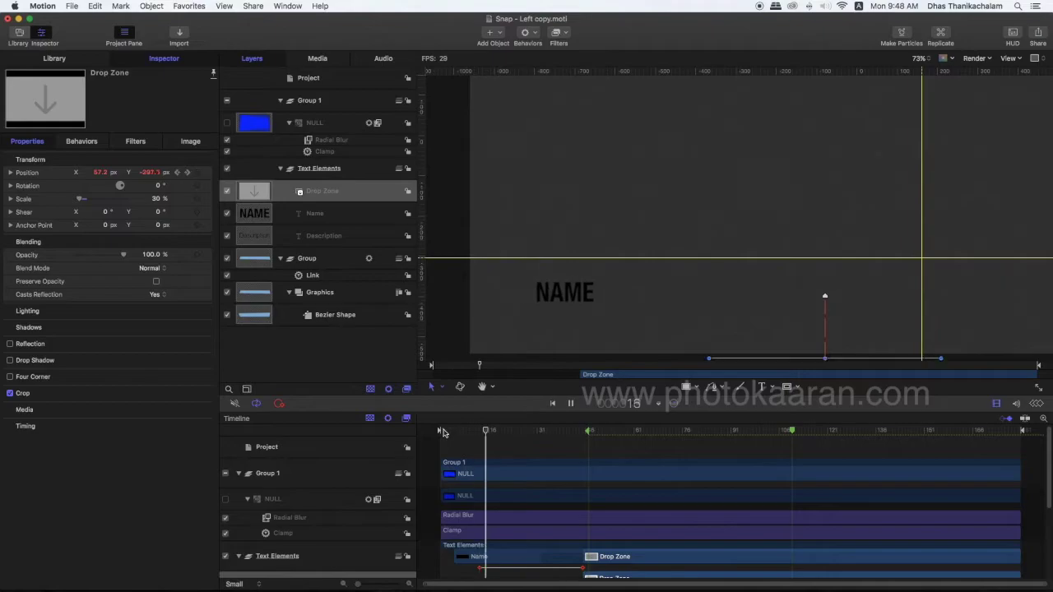
{"action": "key", "text": "space"}
{"action": "left_click", "coordinate": [310, 101]}
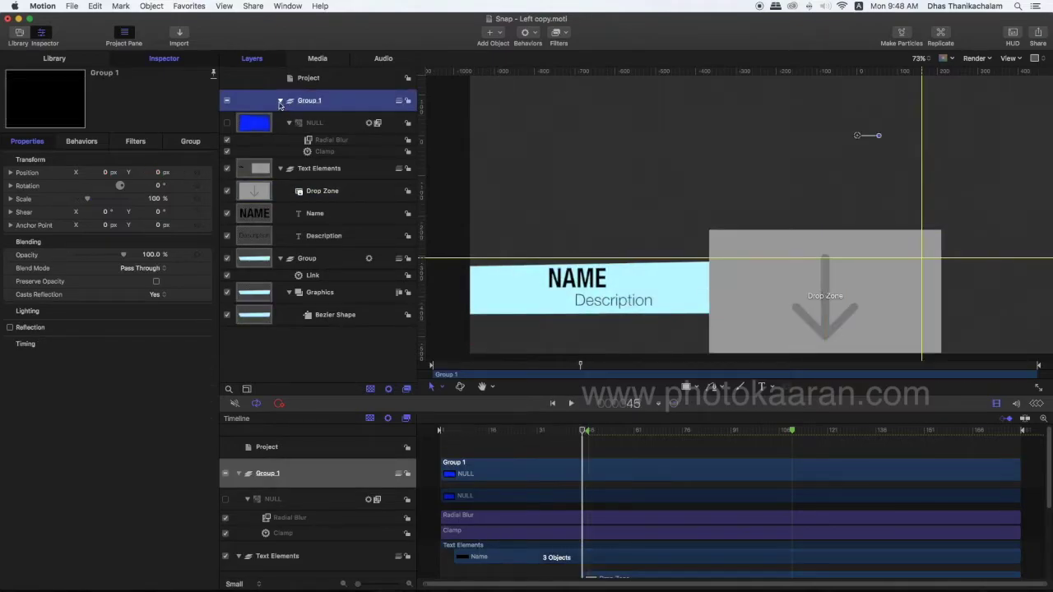
Step: Collapse Group 1, Text Elements and Group, and select all three layers
{"action": "left_click", "coordinate": [280, 100]}
{"action": "left_click", "coordinate": [279, 123]}
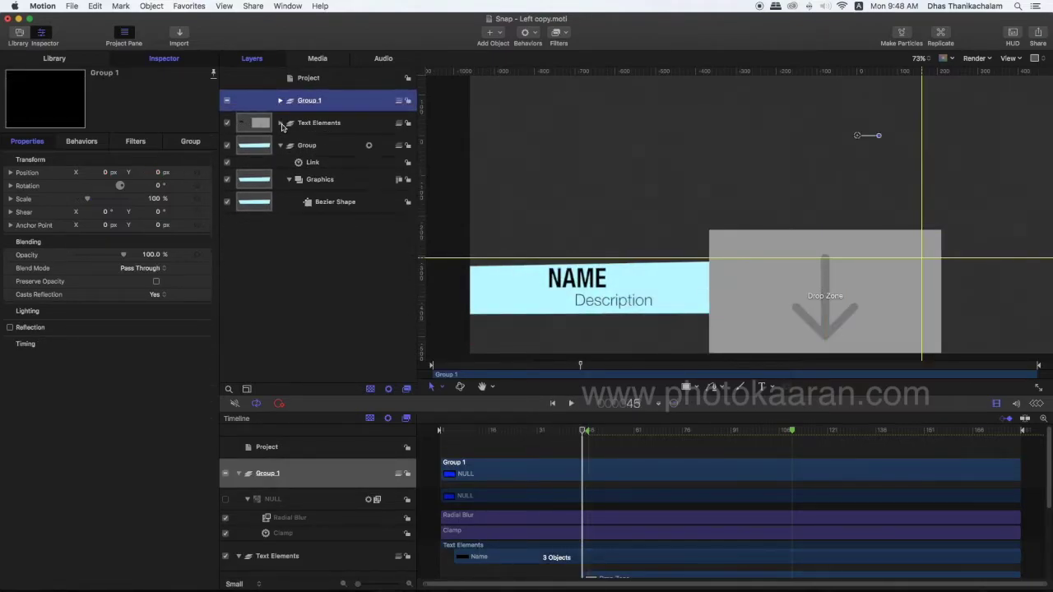
{"action": "left_click", "coordinate": [281, 146]}
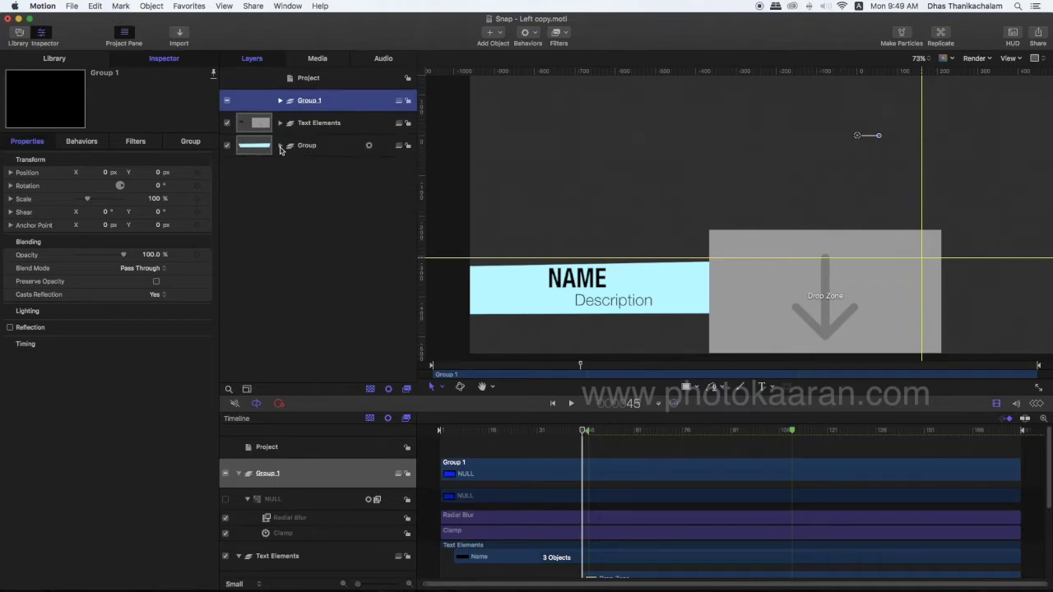
{"action": "left_click", "coordinate": [328, 150], "text": "shift"}
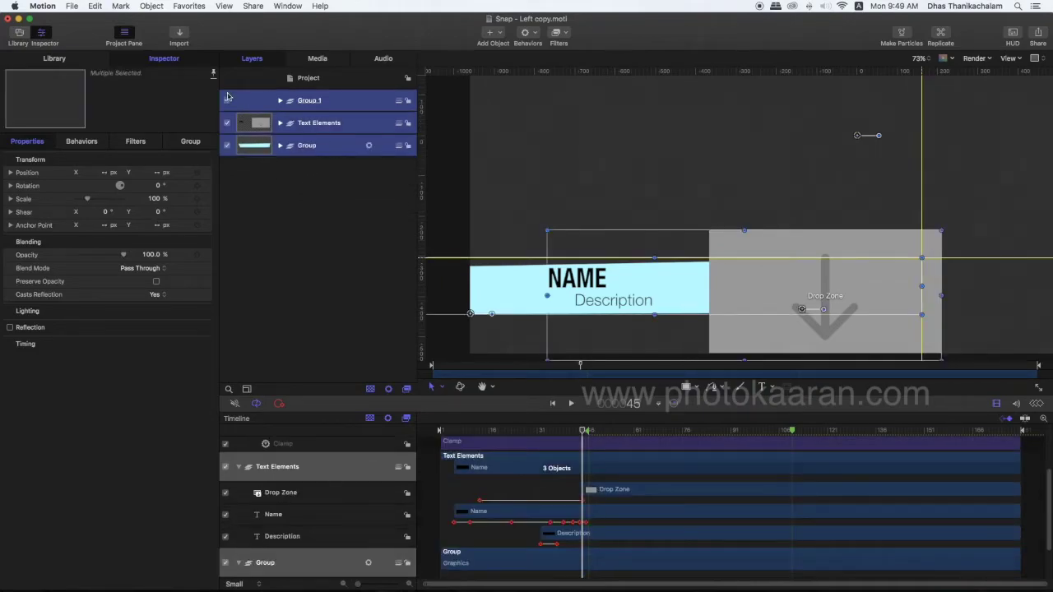
Step: Create Group 2 with Object > New Group, nest the three layers inside, and collapse it
{"action": "left_click", "coordinate": [152, 6]}
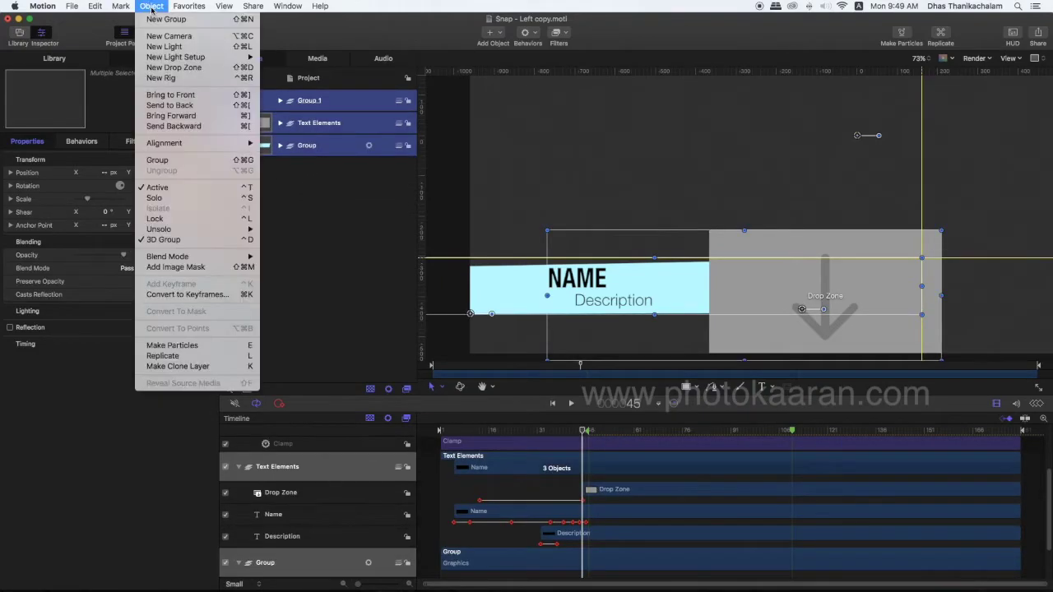
{"action": "left_click", "coordinate": [153, 19]}
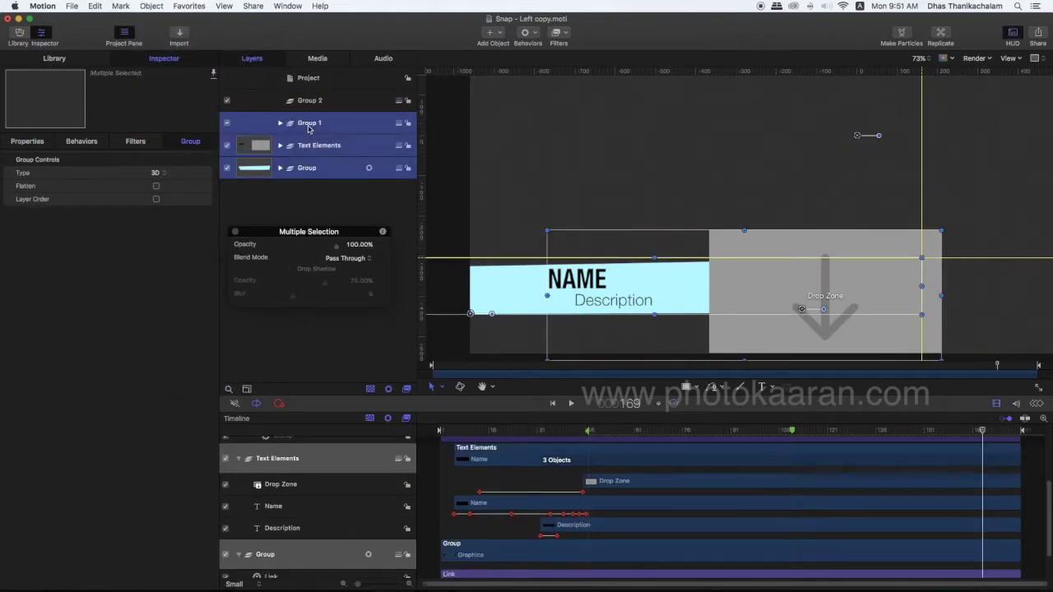
{"action": "left_click_drag", "start_coordinate": [309, 128], "coordinate": [311, 104]}
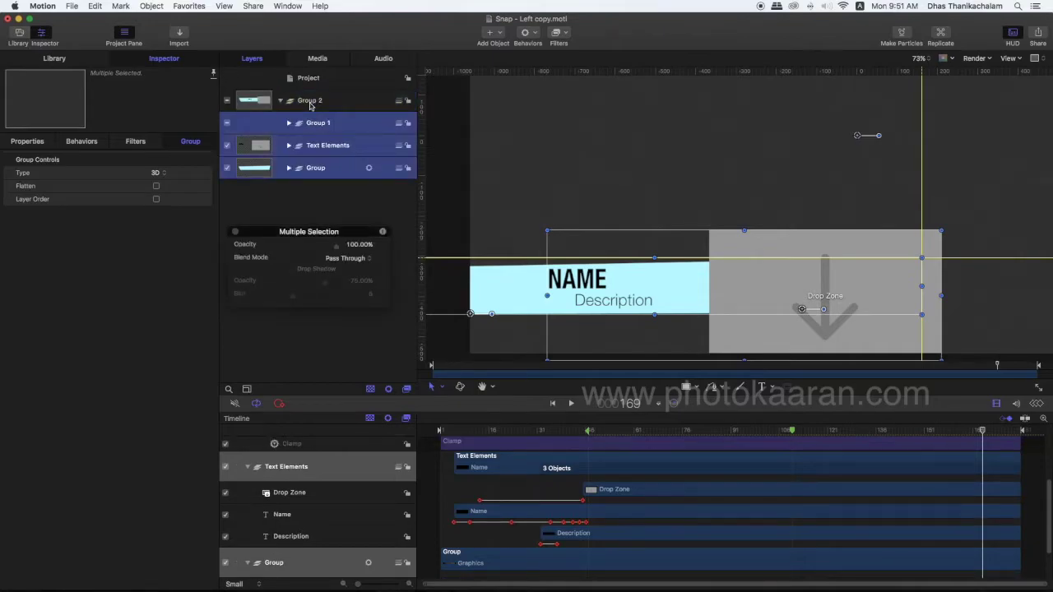
{"action": "left_click", "coordinate": [282, 101]}
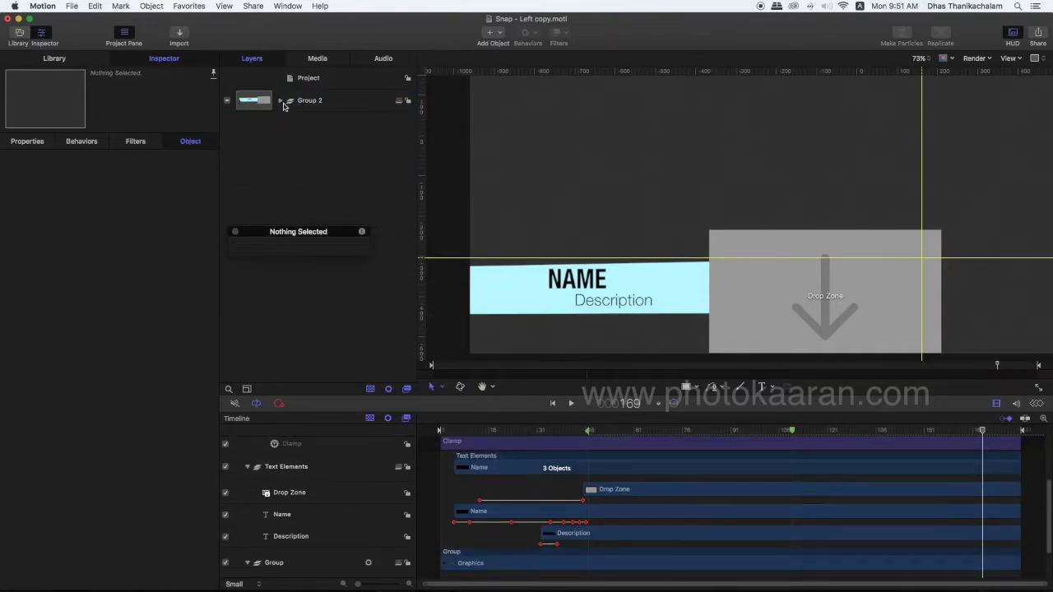
{"action": "left_click", "coordinate": [321, 106]}
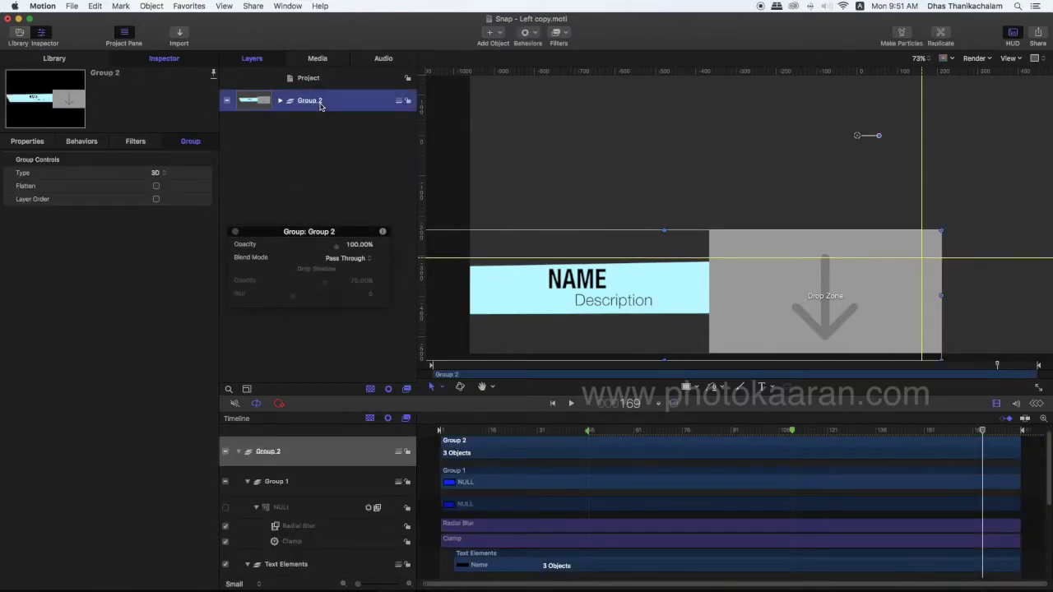
Step: Add a Fade In/Fade Out behaviour to Group 2 with the fade-in set to 0 frames
{"action": "left_click", "coordinate": [538, 35]}
{"action": "mouse_move", "coordinate": [555, 56]}
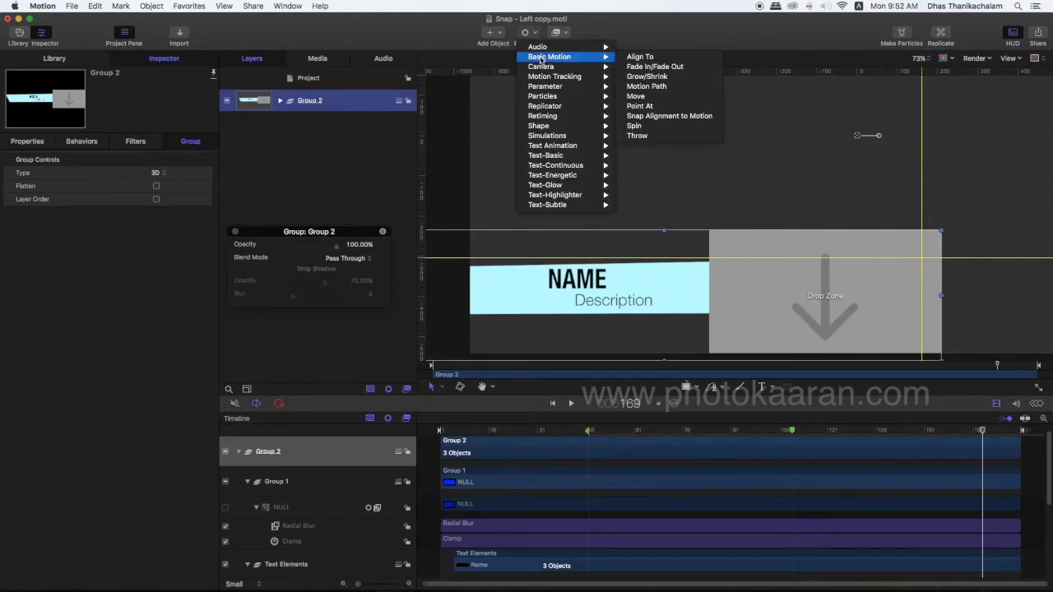
{"action": "left_click", "coordinate": [640, 66]}
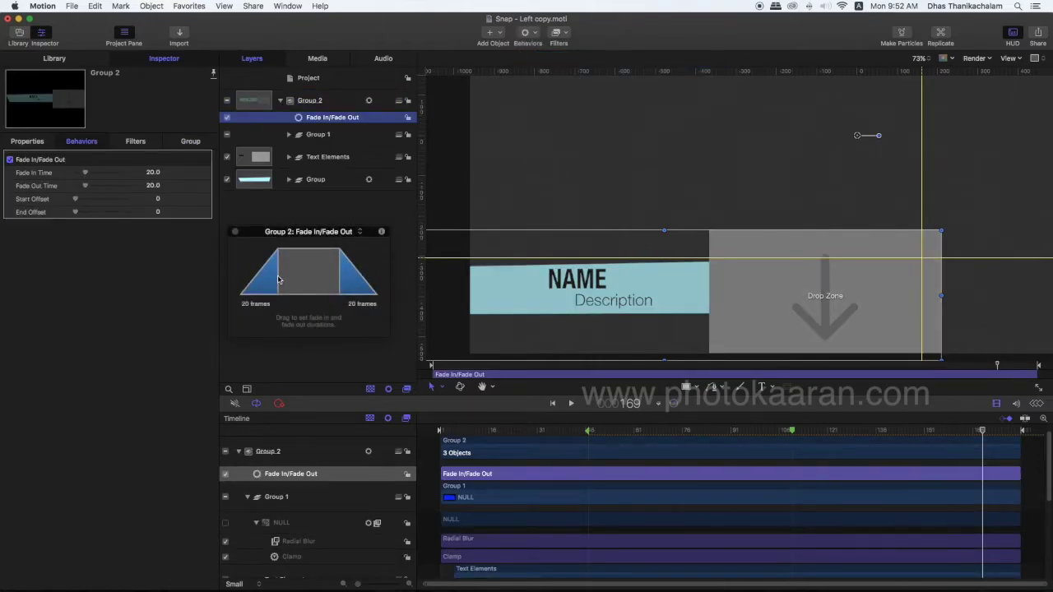
{"action": "left_click_drag", "start_coordinate": [278, 280], "coordinate": [236, 281]}
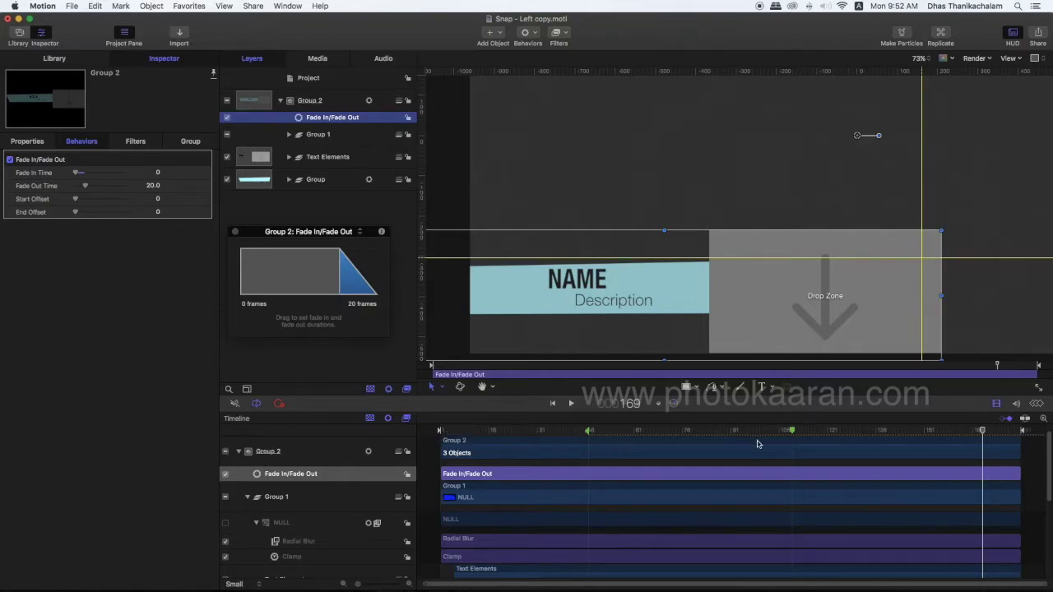
Step: Play back the animation and add a marker at frame 169
{"action": "left_click_drag", "start_coordinate": [441, 430], "coordinate": [753, 430]}
{"action": "key", "text": "space"}
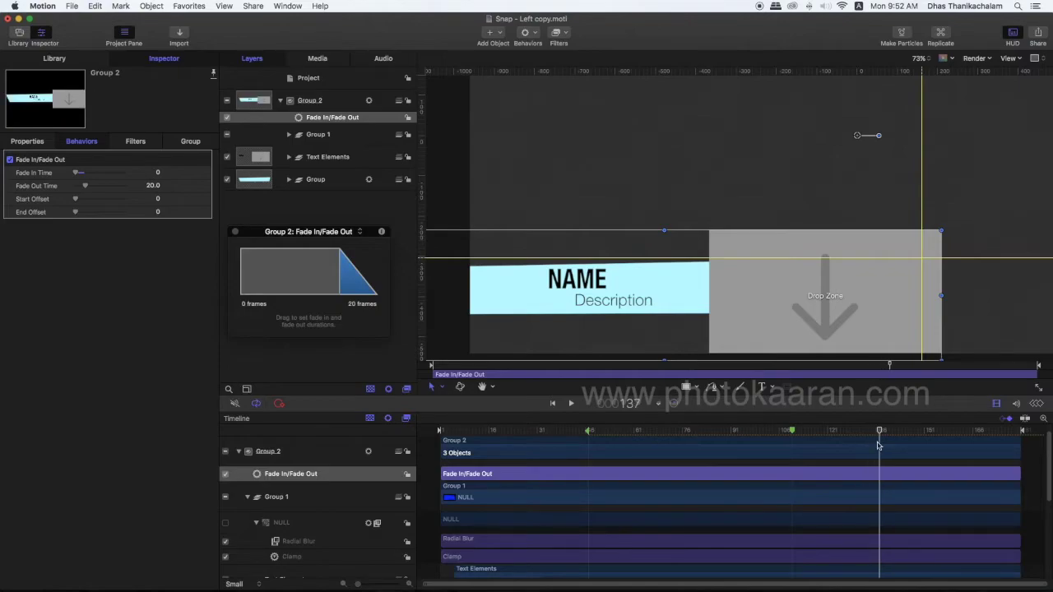
{"action": "left_click_drag", "start_coordinate": [1012, 431], "coordinate": [980, 439]}
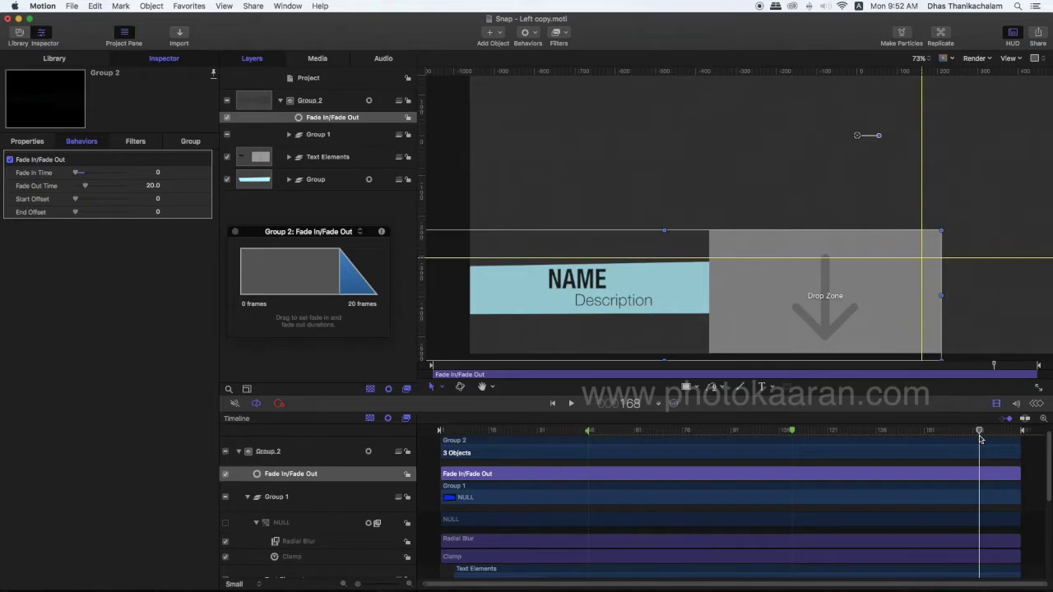
{"action": "left_click_drag", "start_coordinate": [980, 439], "coordinate": [983, 433]}
{"action": "key", "text": "shift+m"}
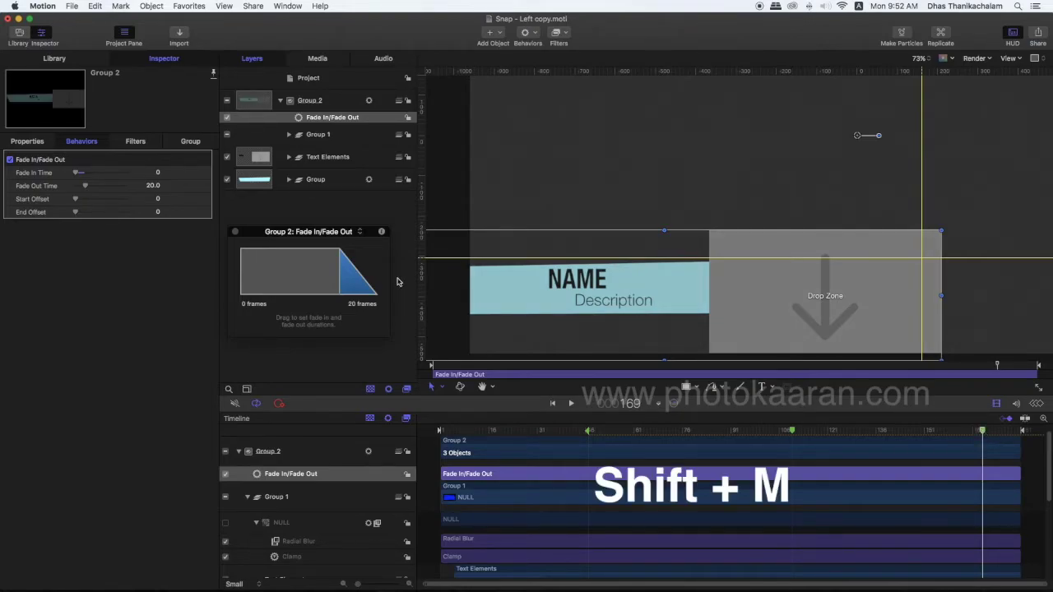
Step: Edit the frame-169 marker and set its Type to Build Out - Optional
{"action": "left_click", "coordinate": [121, 7]}
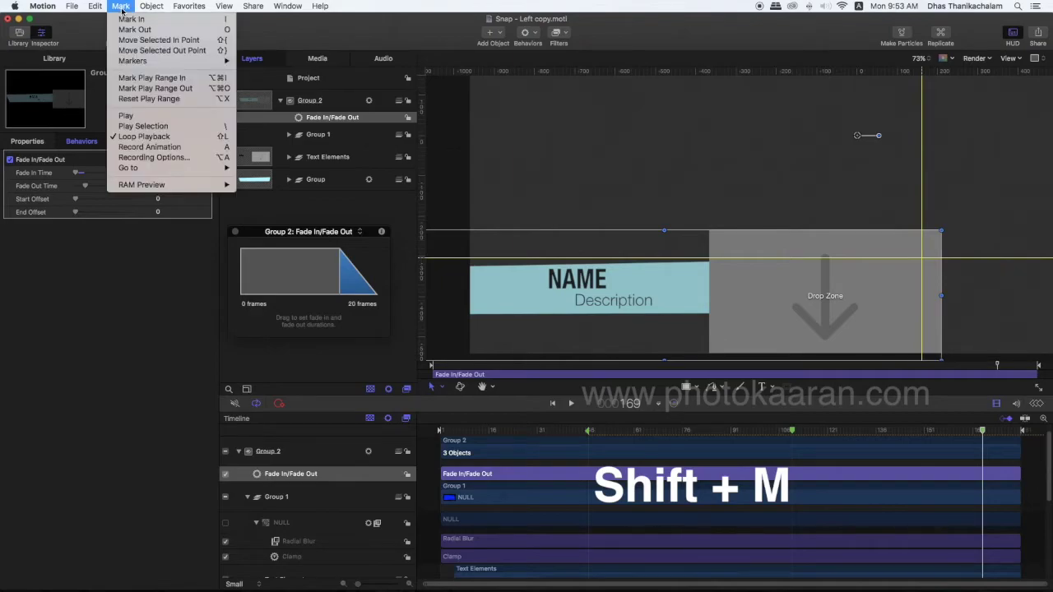
{"action": "mouse_move", "coordinate": [133, 63]}
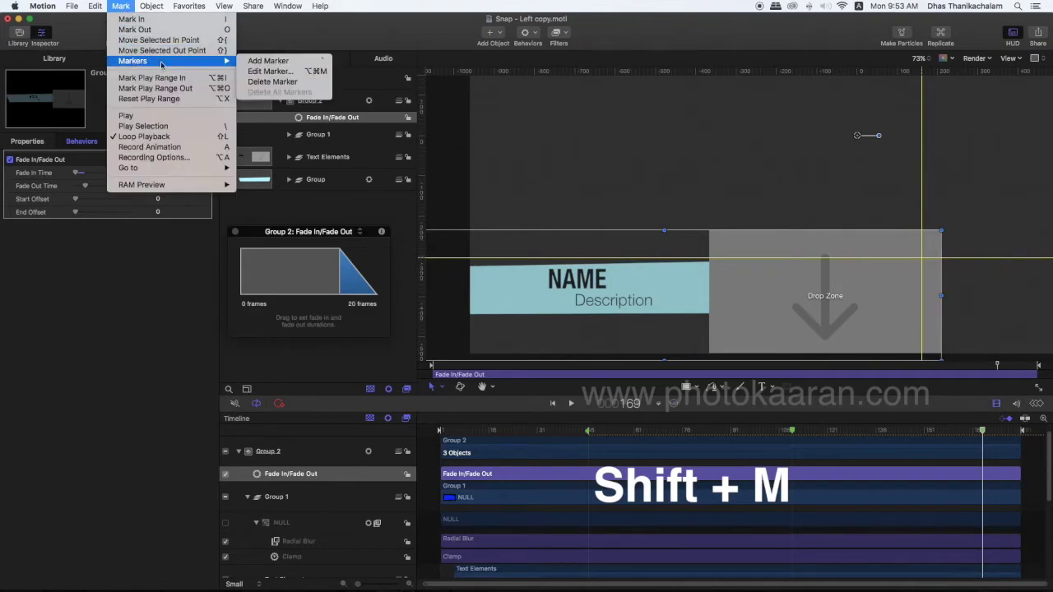
{"action": "left_click", "coordinate": [272, 71]}
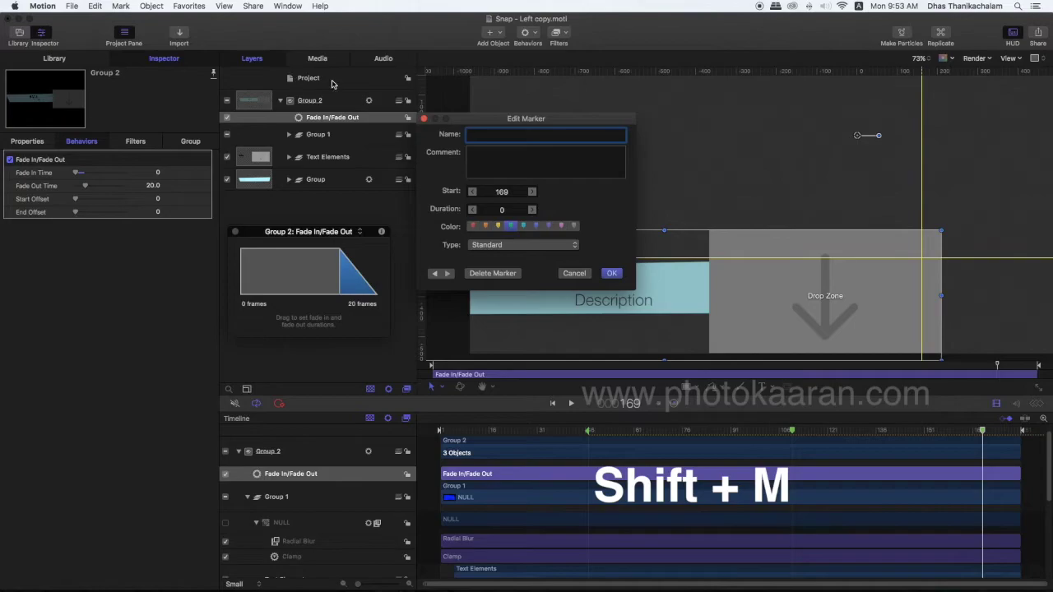
{"action": "left_click", "coordinate": [576, 249]}
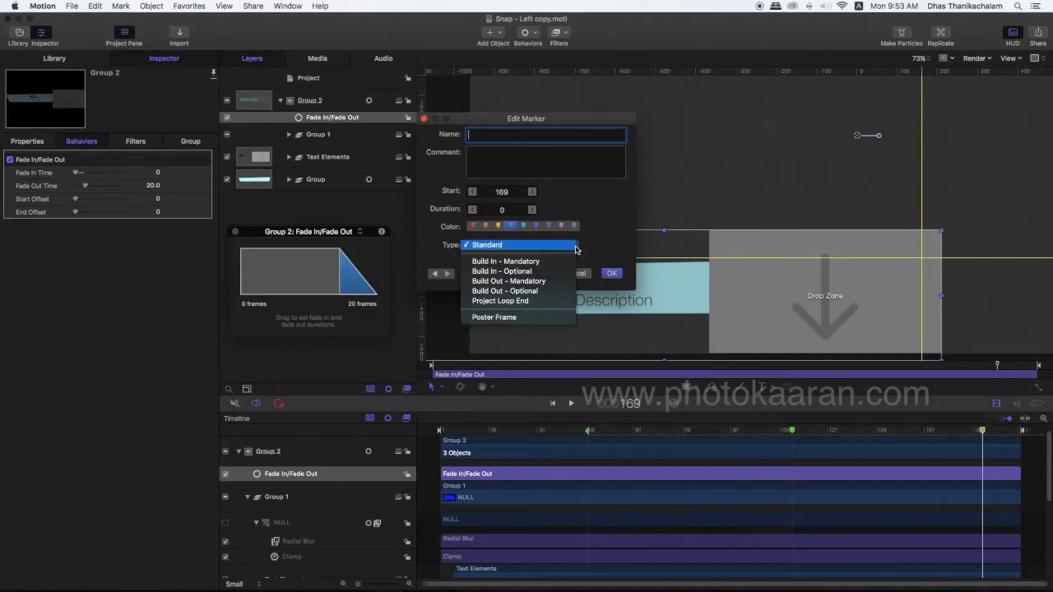
{"action": "left_click", "coordinate": [530, 293]}
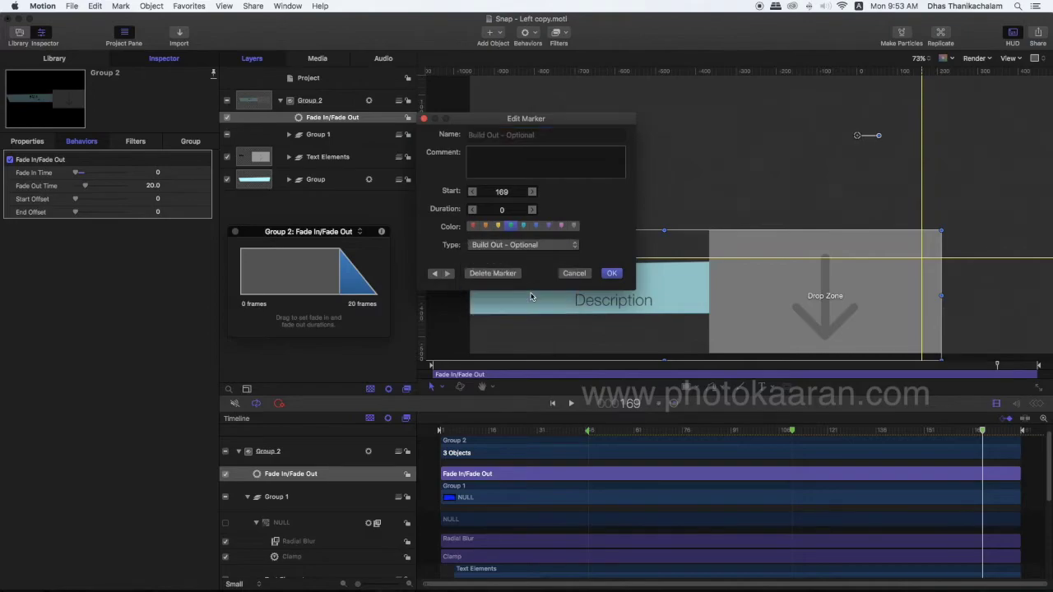
{"action": "left_click", "coordinate": [613, 274]}
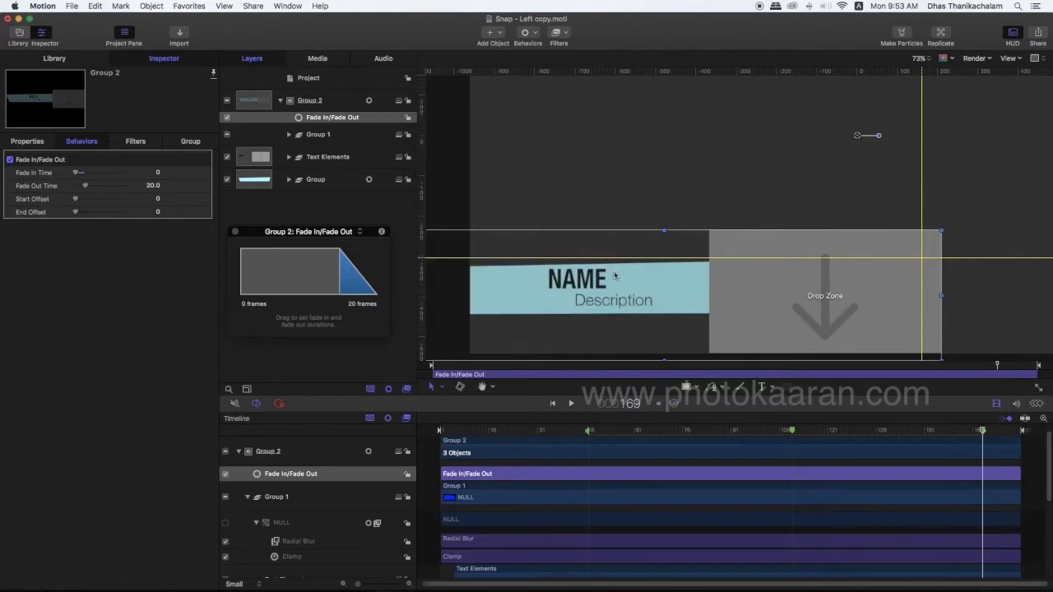
Step: Review the Project's published parameters, then select the Drop Zone layer under Text Elements
{"action": "left_click", "coordinate": [342, 86]}
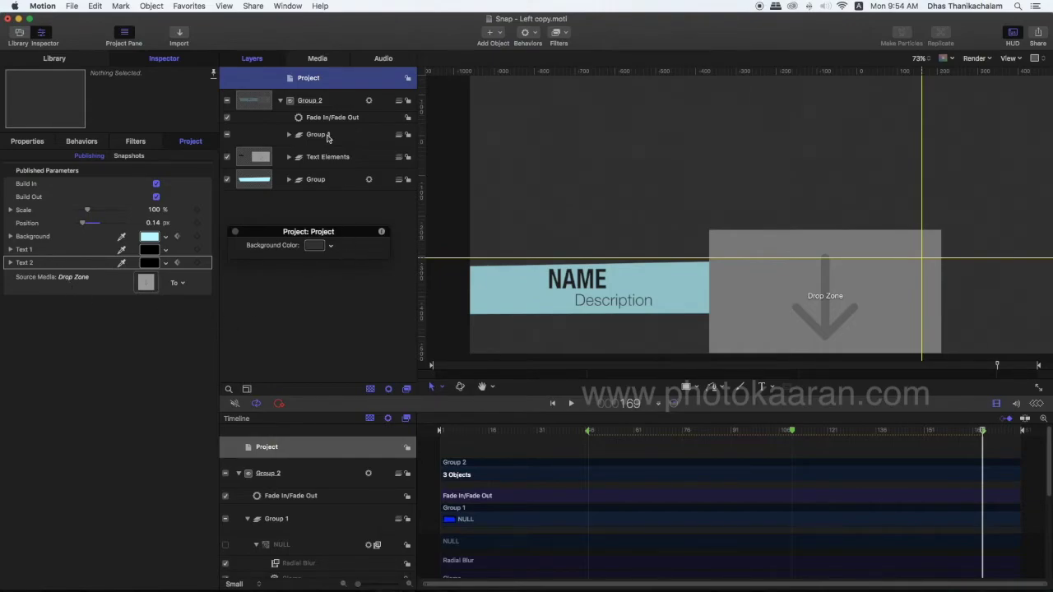
{"action": "left_click", "coordinate": [289, 157]}
{"action": "left_click", "coordinate": [325, 179]}
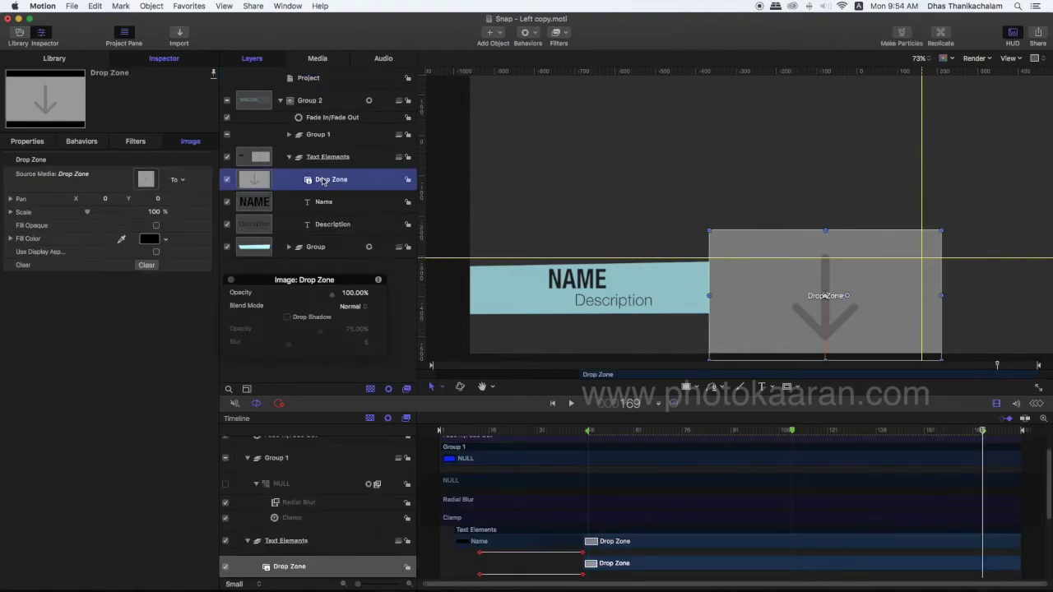
Step: Rig the Drop Zone's Opacity with Add To Rig > Create New Rig > Add To New Checkbox
{"action": "left_click", "coordinate": [27, 142]}
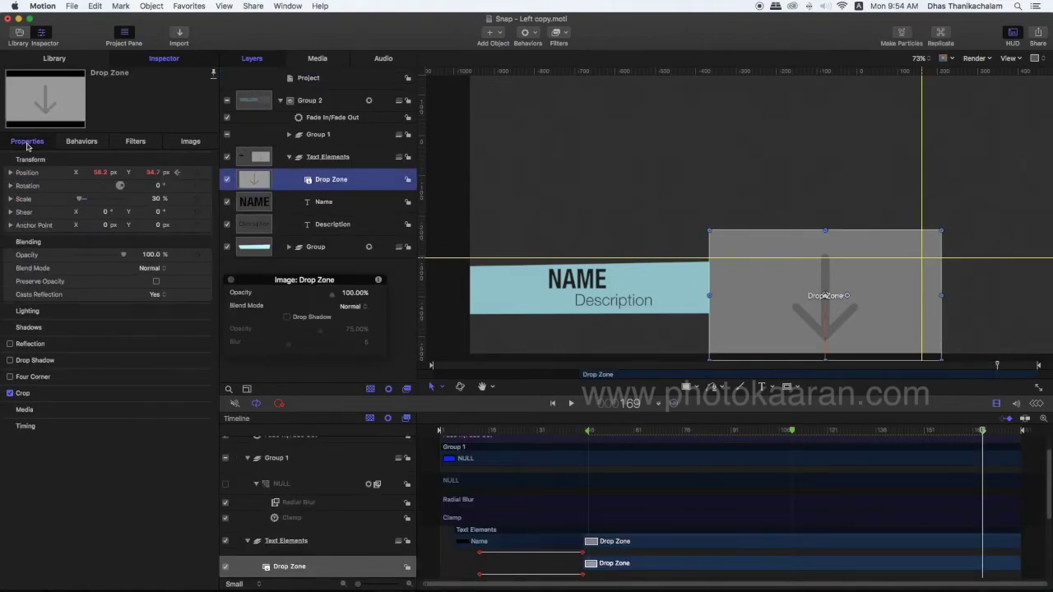
{"action": "right_click", "coordinate": [36, 260]}
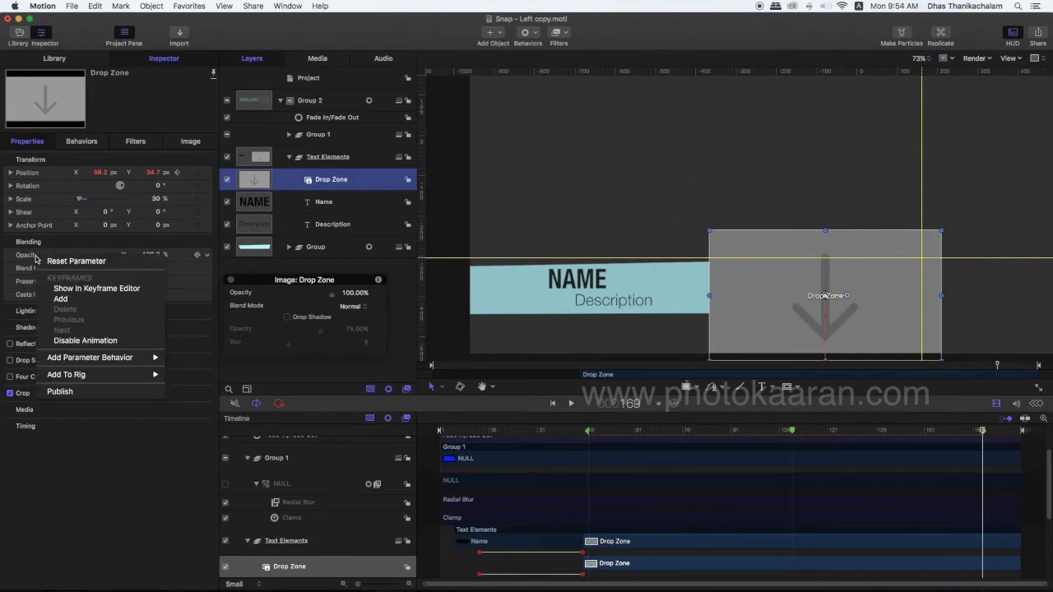
{"action": "mouse_move", "coordinate": [68, 377]}
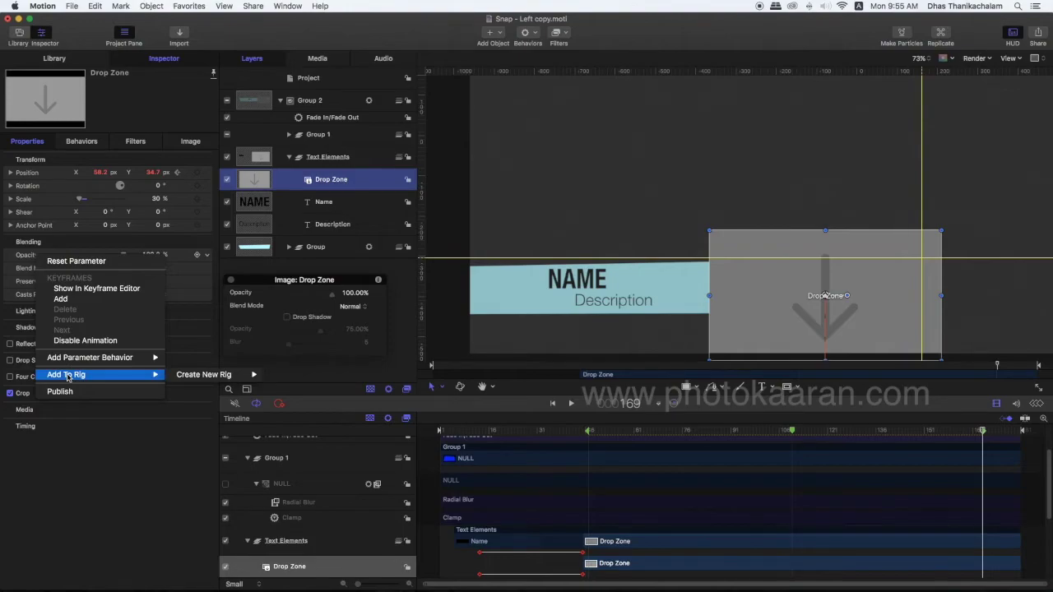
{"action": "mouse_move", "coordinate": [192, 380]}
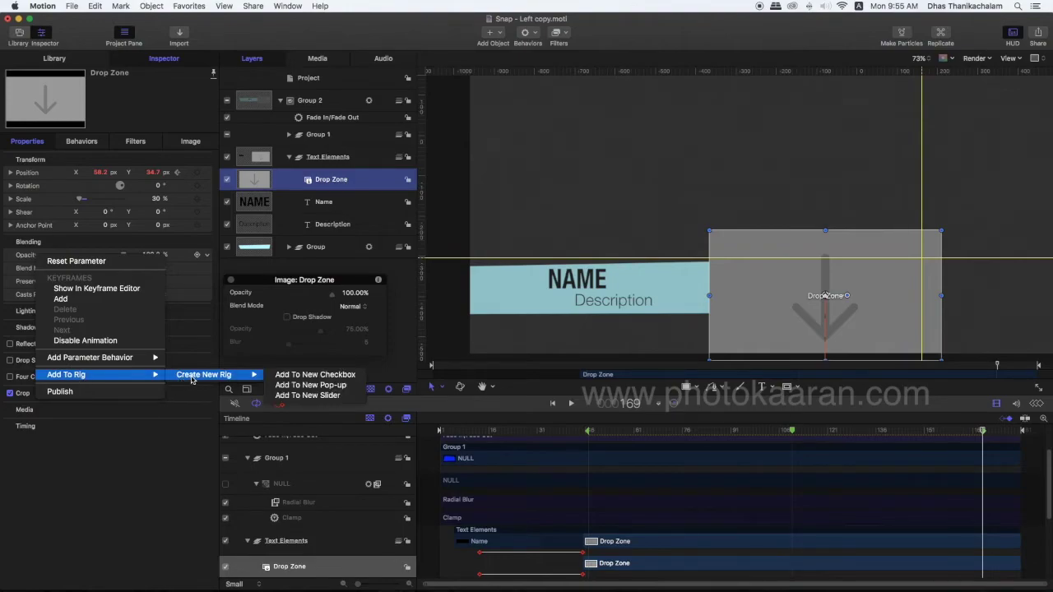
{"action": "left_click", "coordinate": [293, 376]}
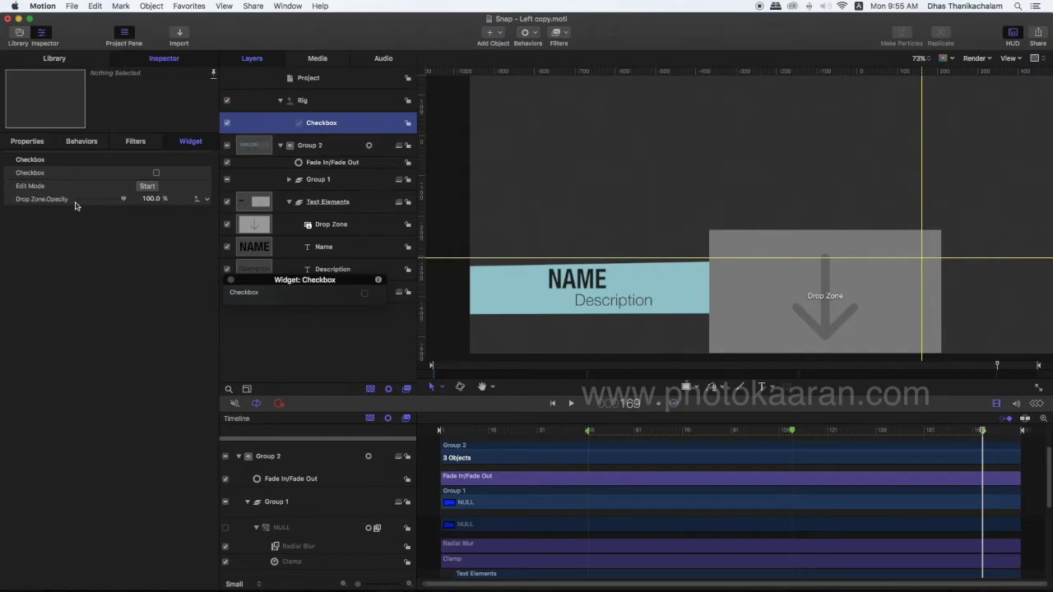
Step: Set Drop Zone.Opacity to 0% for the unchecked state and test the checkbox, leaving it checked
{"action": "left_click_drag", "start_coordinate": [123, 204], "coordinate": [74, 203]}
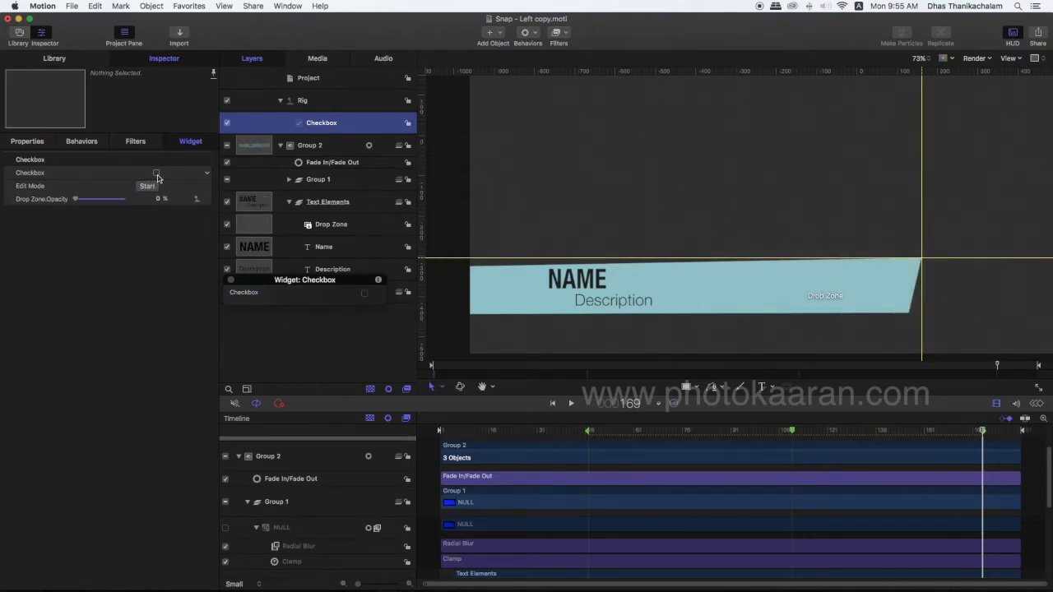
{"action": "left_click", "coordinate": [156, 174]}
{"action": "left_click", "coordinate": [156, 174]}
{"action": "left_click", "coordinate": [157, 174]}
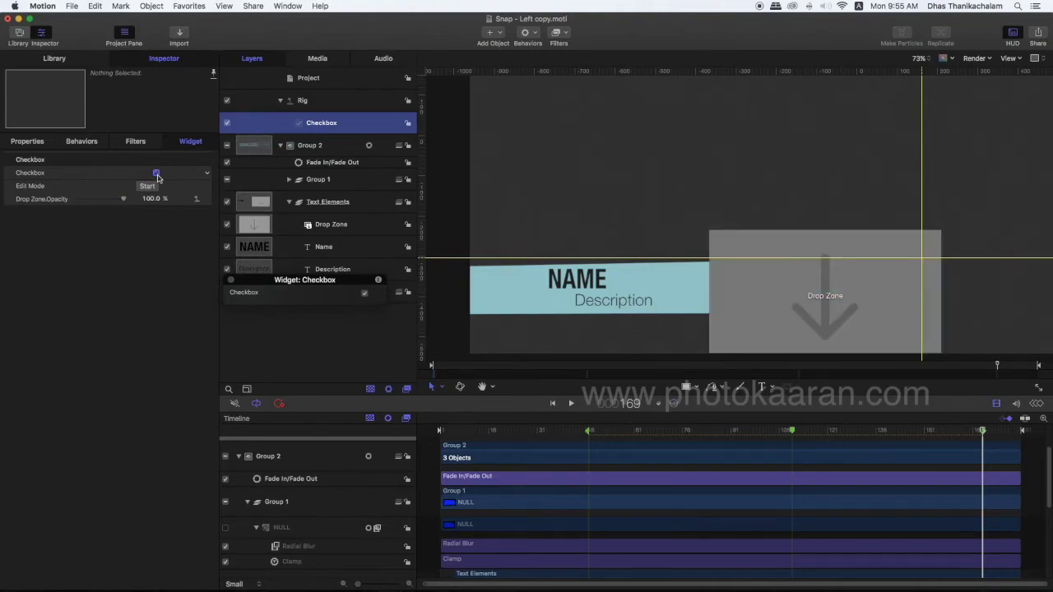
Step: Rename the Checkbox layer to 'Drop Zone'
{"action": "double_click", "coordinate": [335, 125]}
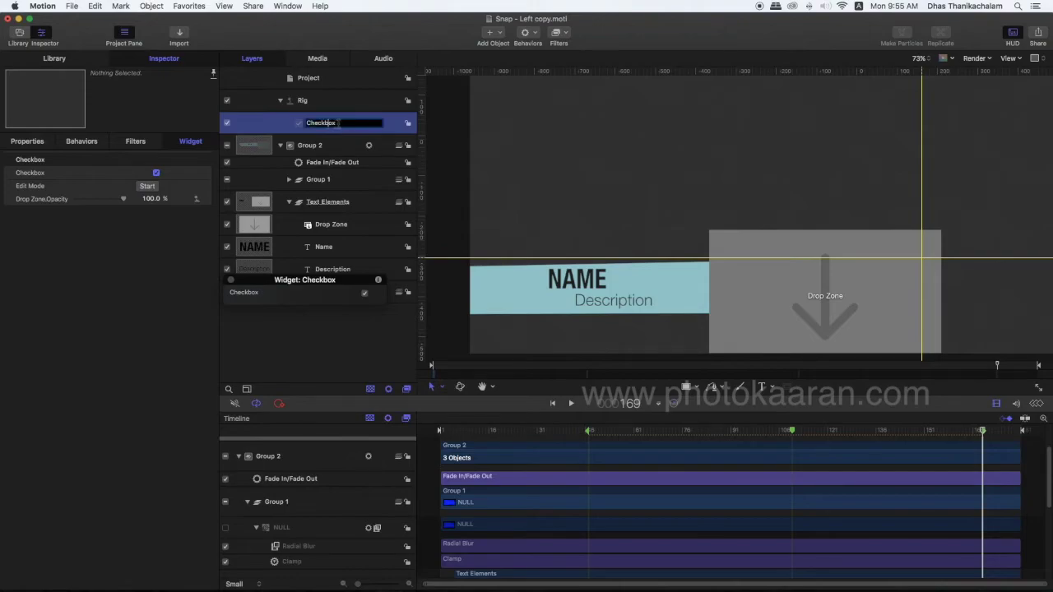
{"action": "type", "text": "Drop Zone"}
{"action": "key", "text": "Return"}
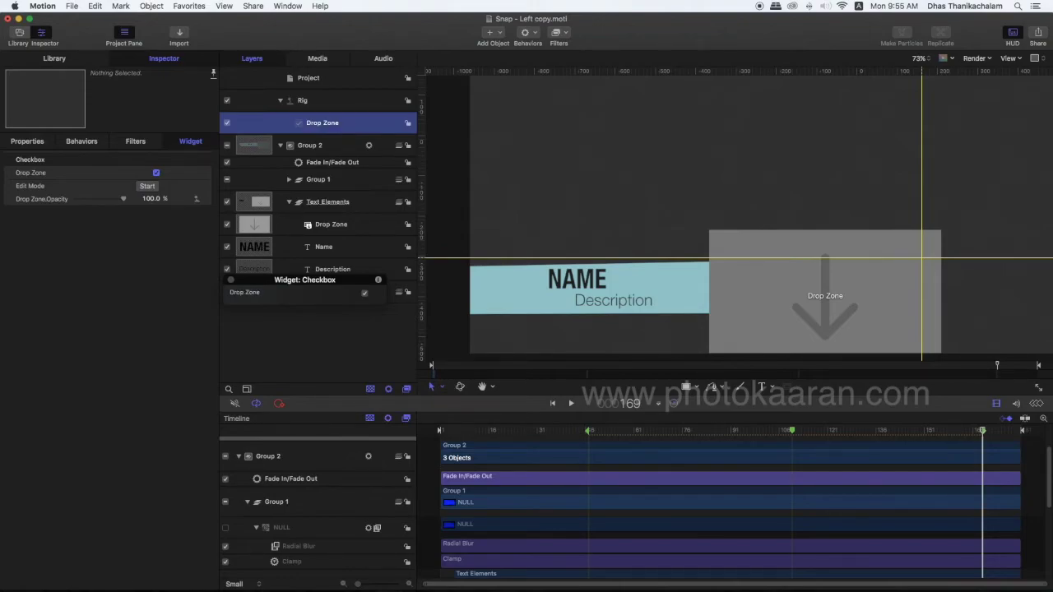
Step: Publish the widget's Drop Zone checkbox and view it among the Project's published parameters
{"action": "right_click", "coordinate": [207, 174]}
{"action": "left_click", "coordinate": [232, 309]}
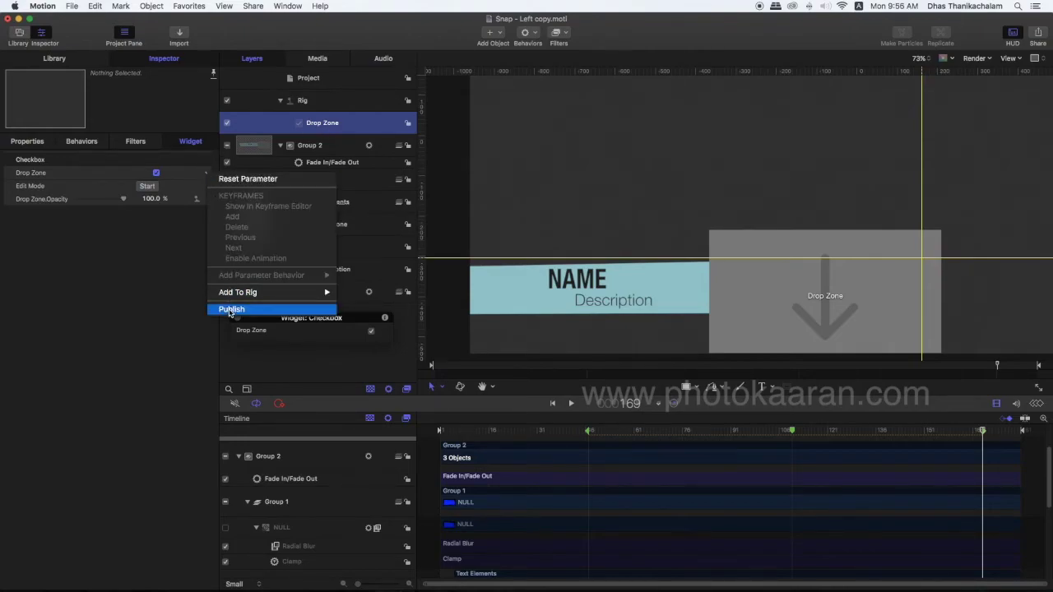
{"action": "left_click", "coordinate": [312, 81]}
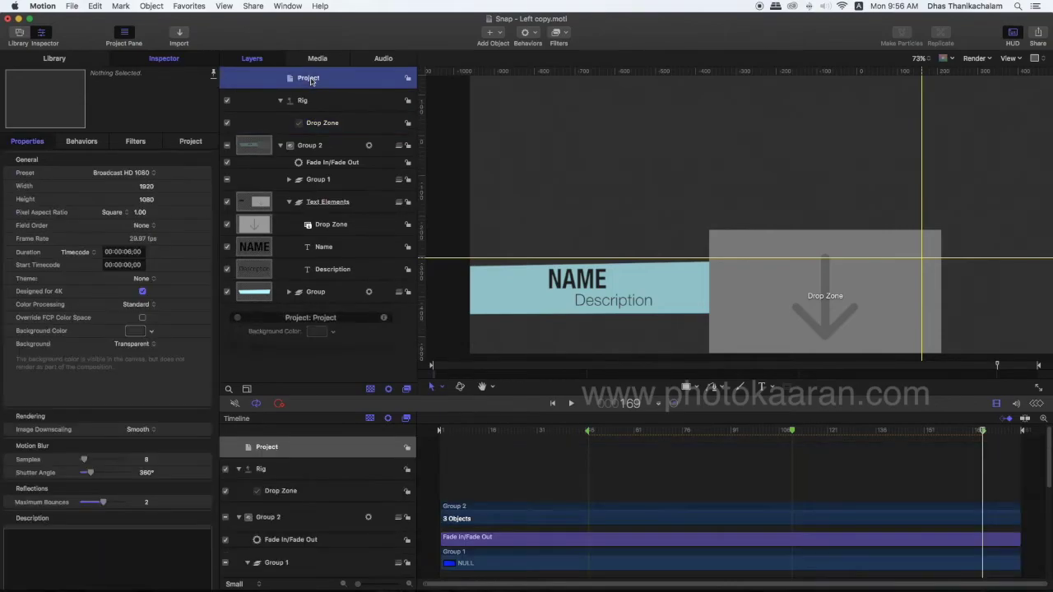
{"action": "left_click", "coordinate": [192, 142]}
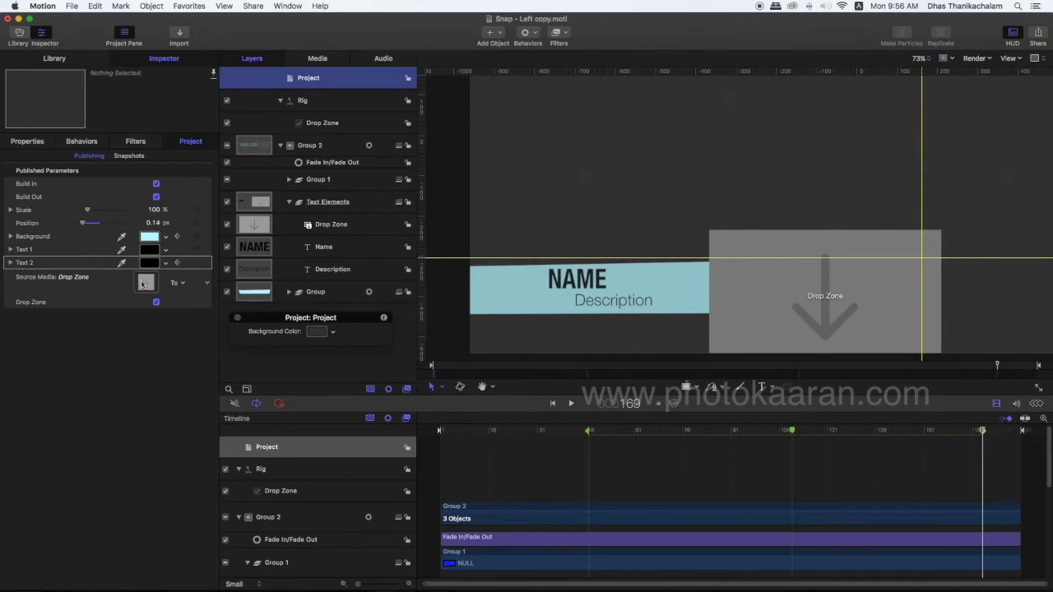
Step: Test the Drop Zone checkbox toggling the placeholder, then drag it above Source Media
{"action": "left_click", "coordinate": [157, 303]}
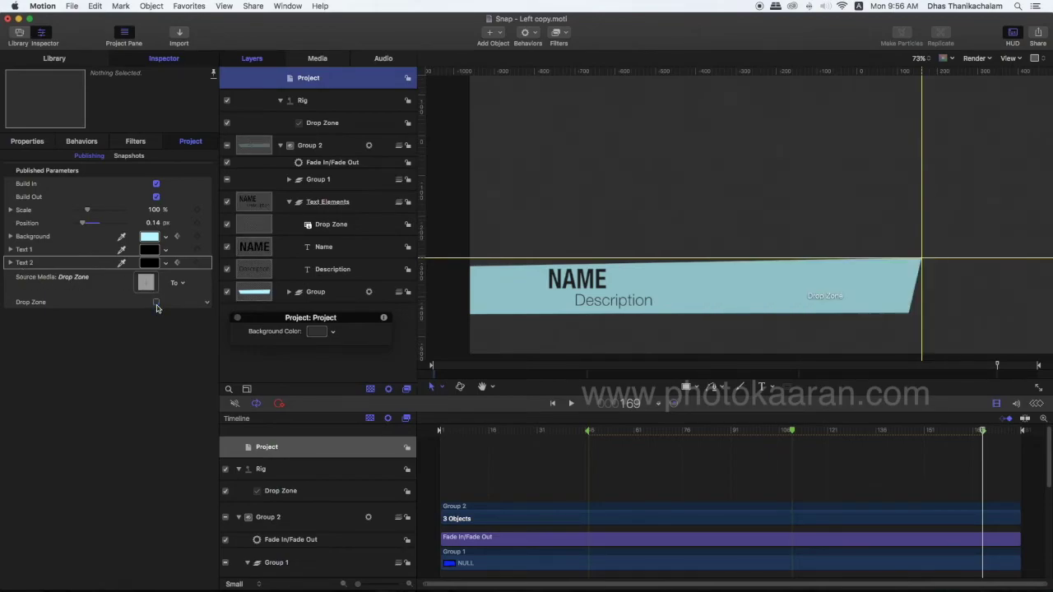
{"action": "left_click", "coordinate": [156, 303]}
{"action": "left_click", "coordinate": [157, 304]}
{"action": "left_click", "coordinate": [157, 304]}
{"action": "left_click", "coordinate": [156, 303]}
{"action": "left_click", "coordinate": [157, 303]}
{"action": "left_click", "coordinate": [39, 304]}
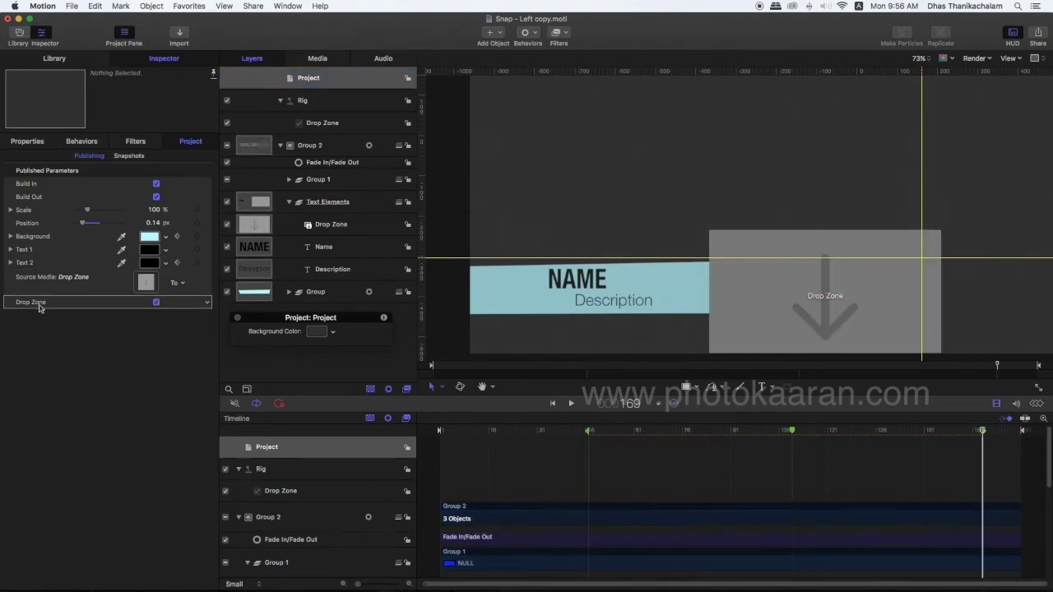
{"action": "left_click_drag", "start_coordinate": [40, 308], "coordinate": [39, 277]}
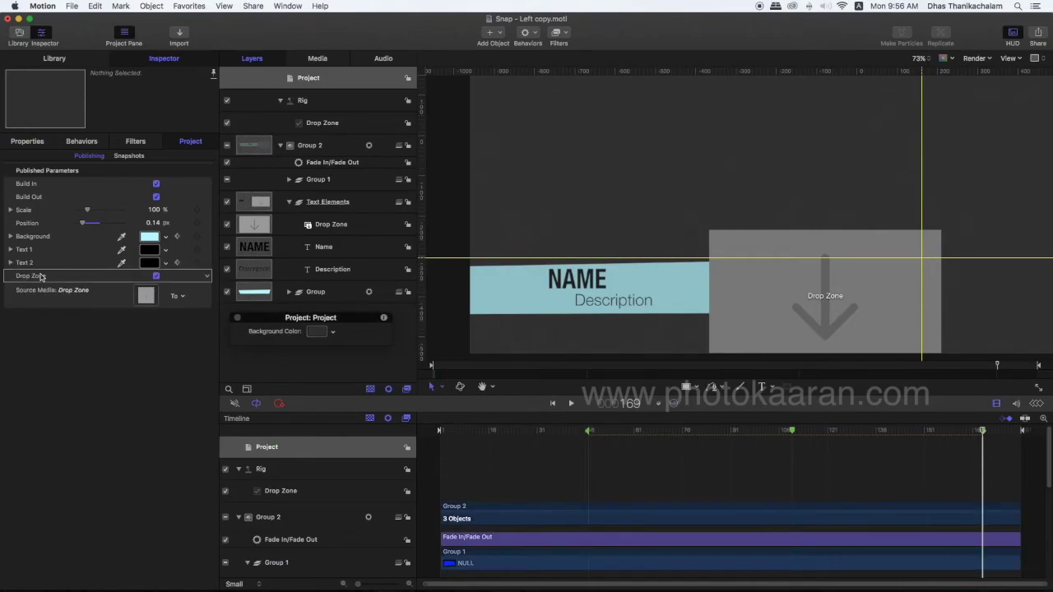
Step: Save the Motion project, then select the lower third title clip in Final Cut Pro and play it
{"action": "key", "text": "super+s"}
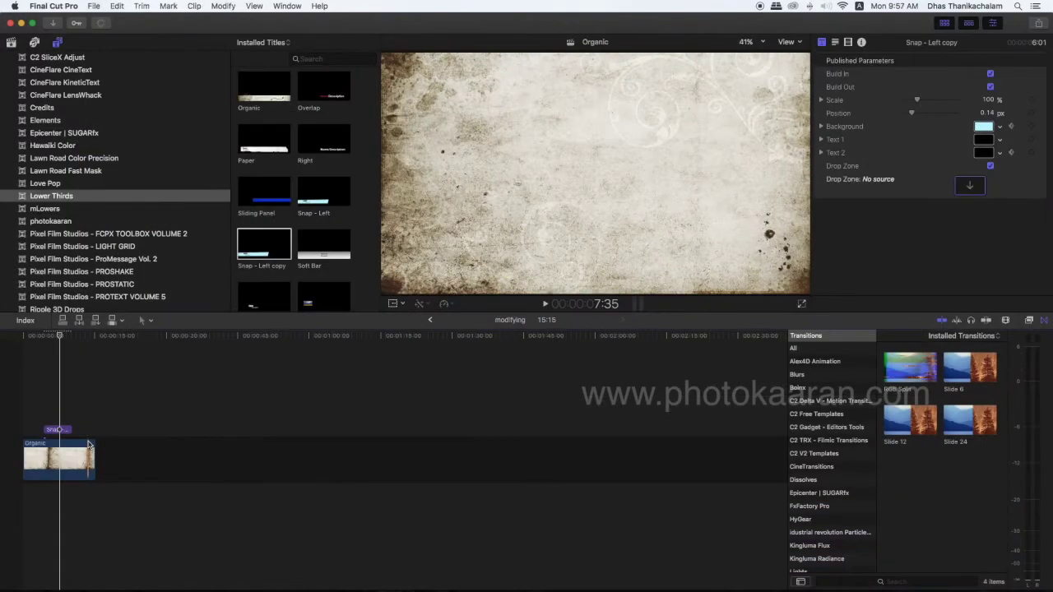
{"action": "left_click", "coordinate": [69, 429]}
{"action": "left_click", "coordinate": [45, 338]}
{"action": "key", "text": "space"}
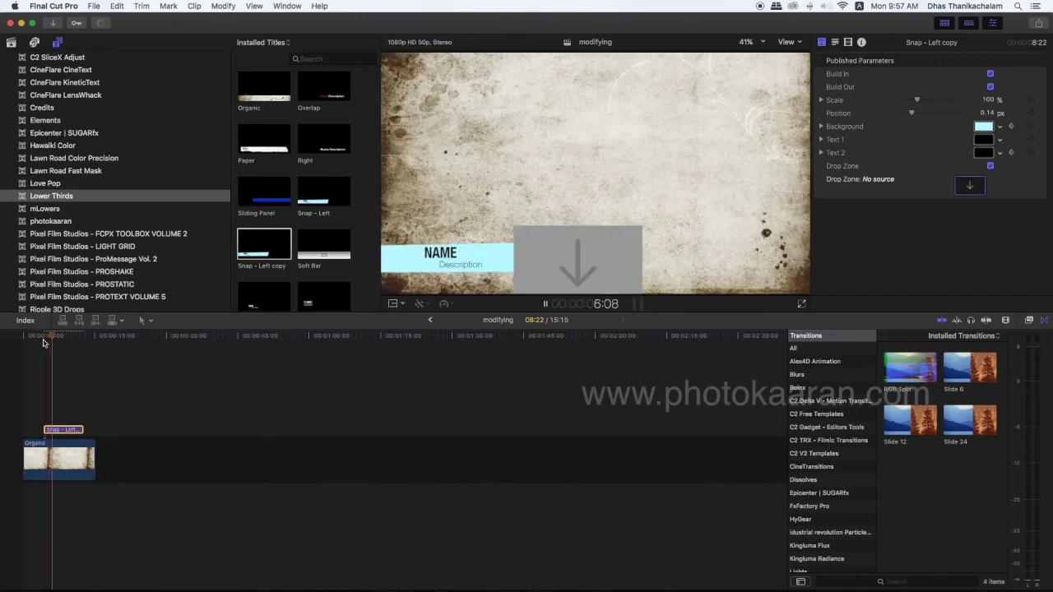
{"action": "key", "text": "space"}
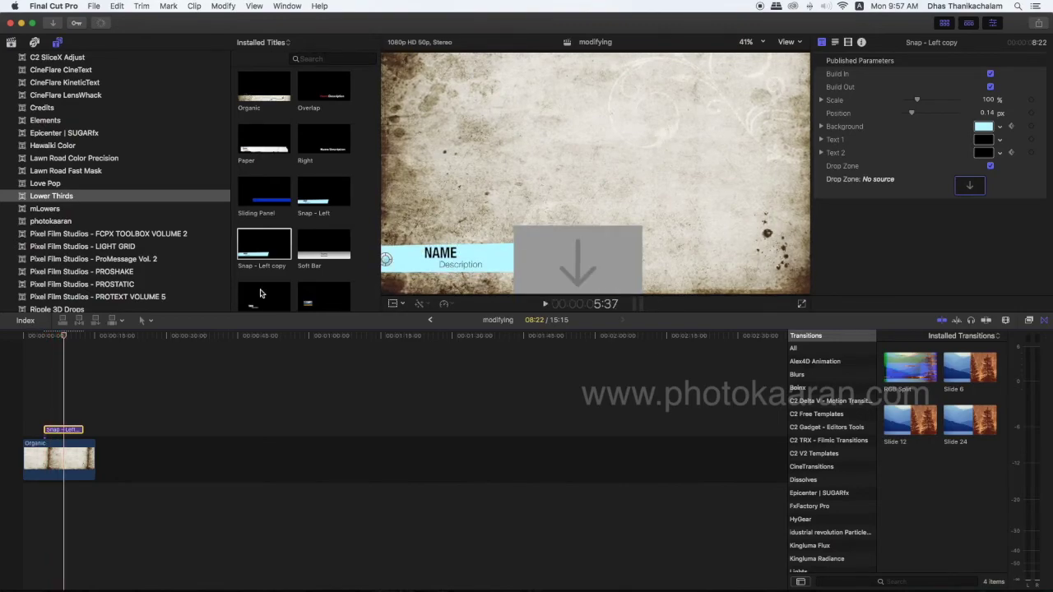
Step: Turn on Build In and Build Out and scale the title to 124%
{"action": "left_click", "coordinate": [990, 87]}
{"action": "left_click", "coordinate": [990, 74]}
{"action": "left_click_drag", "start_coordinate": [916, 99], "coordinate": [919, 100]}
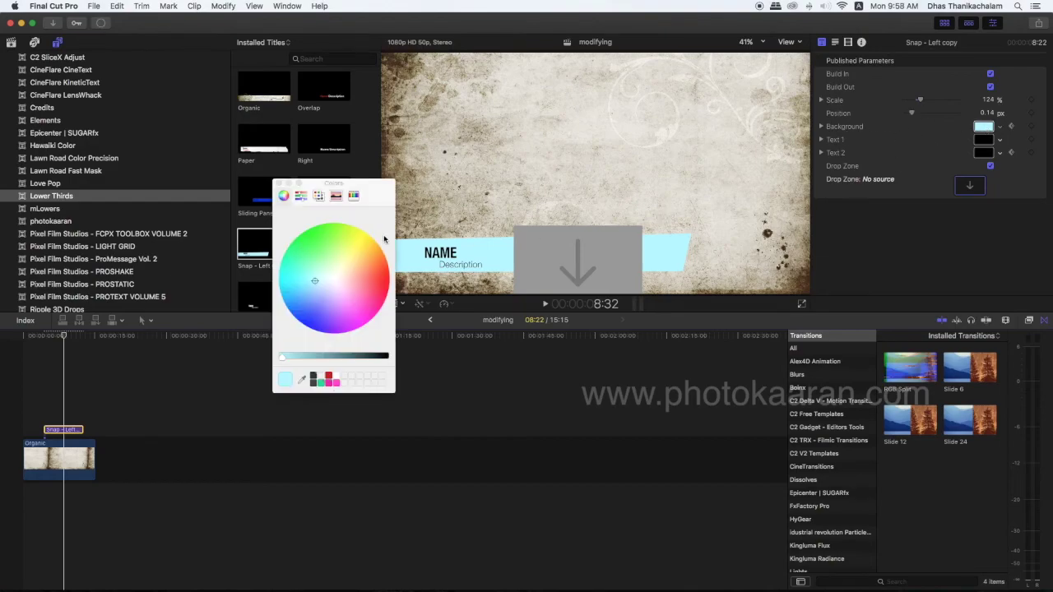
Step: Make the background bar yellow and the name text blue, then edit the description line
{"action": "left_click", "coordinate": [279, 183]}
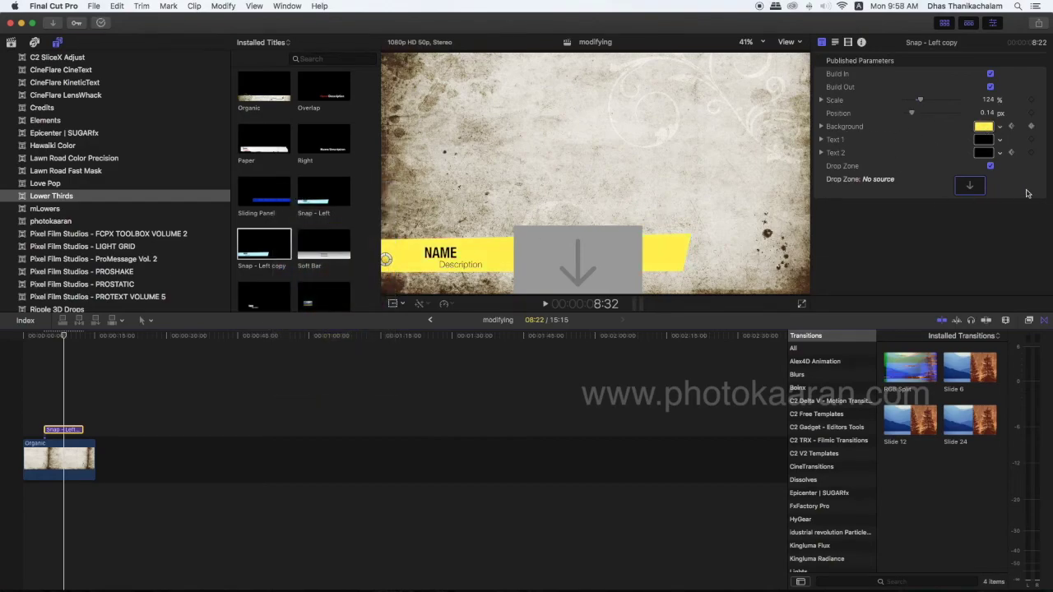
{"action": "left_click", "coordinate": [999, 140]}
{"action": "left_click", "coordinate": [1007, 156]}
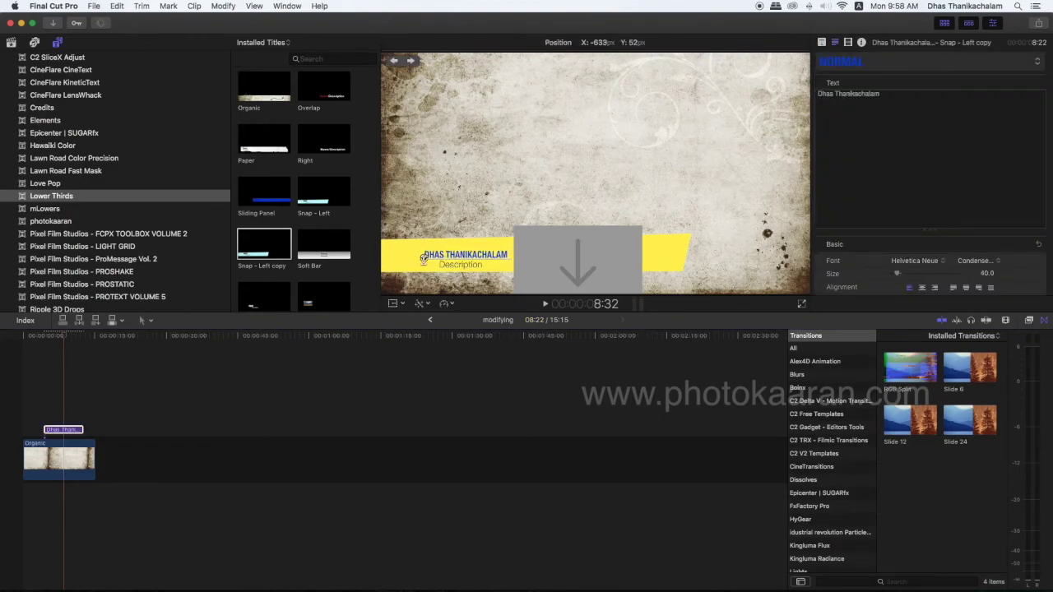
{"action": "left_click", "coordinate": [438, 266]}
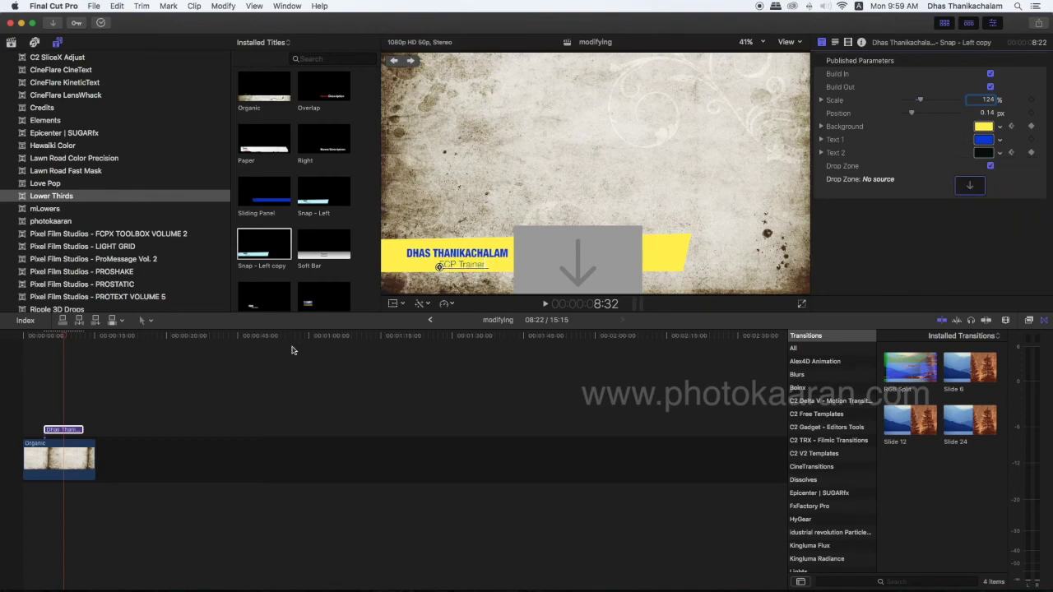
Step: Load the portrait still clip into the title's Drop Zone well and apply it
{"action": "left_click", "coordinate": [969, 186]}
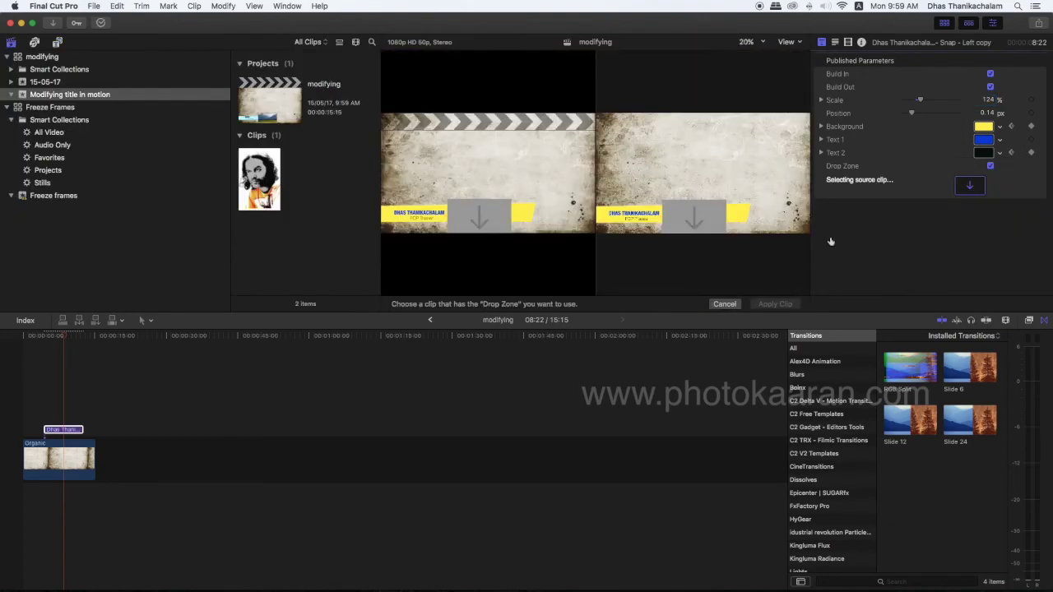
{"action": "left_click", "coordinate": [269, 174]}
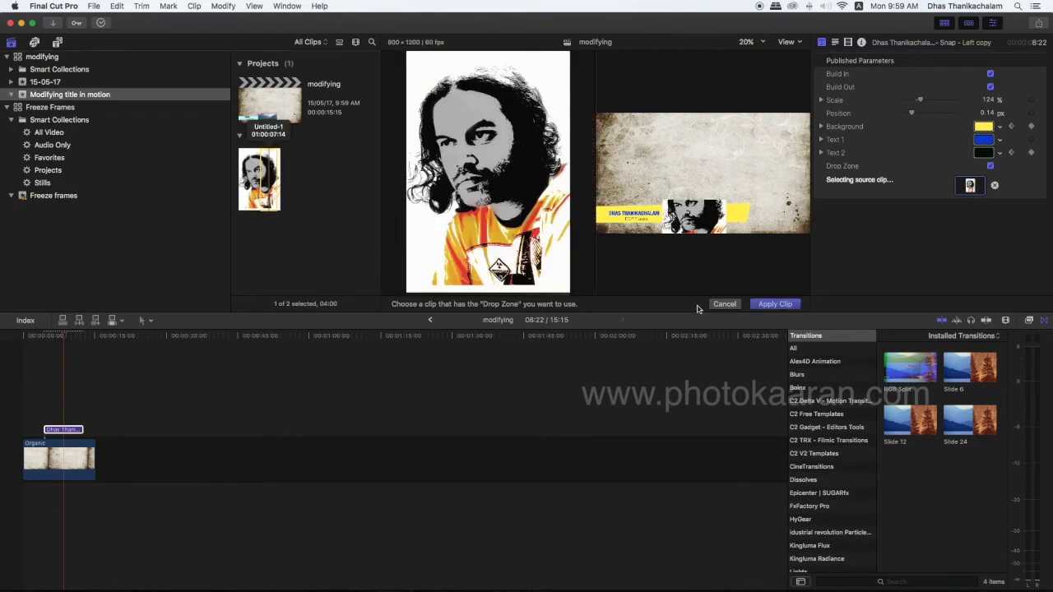
{"action": "left_click", "coordinate": [774, 305]}
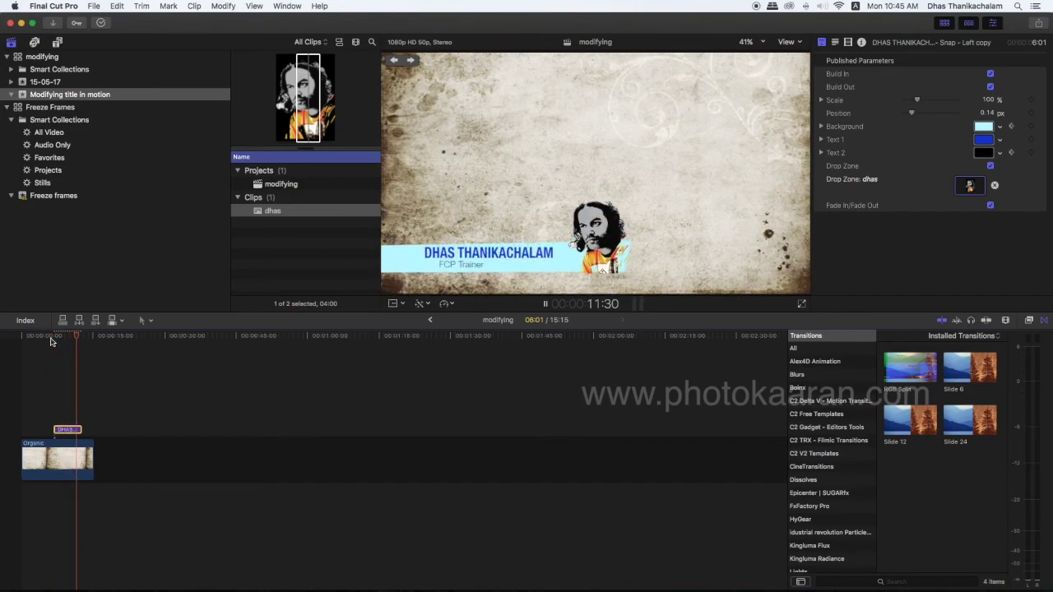
{"action": "left_click", "coordinate": [49, 337]}
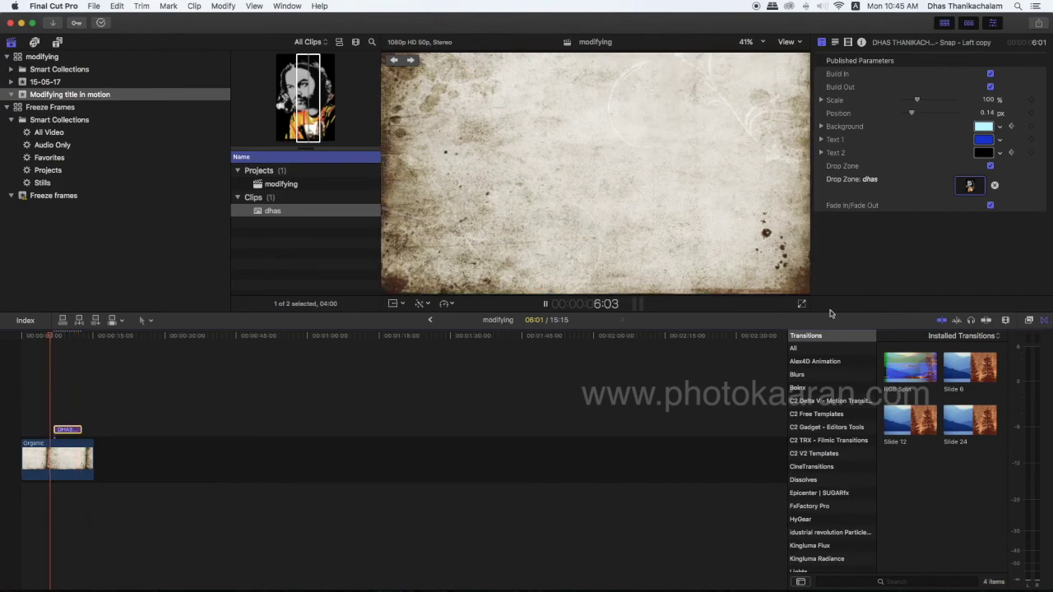
{"action": "key", "text": "super+shift+f"}
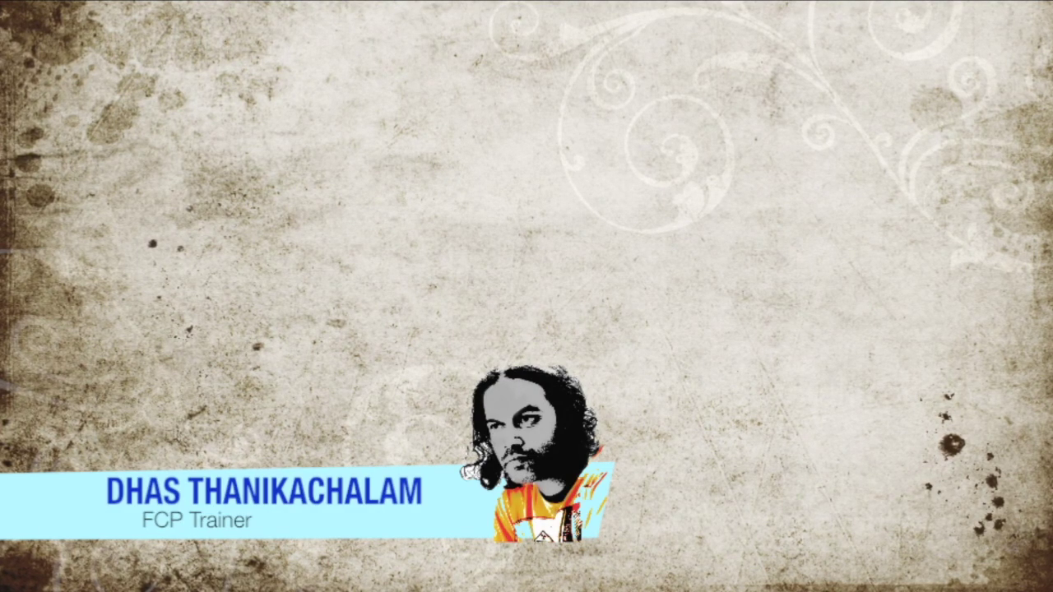
{"action": "key", "text": "Escape"}
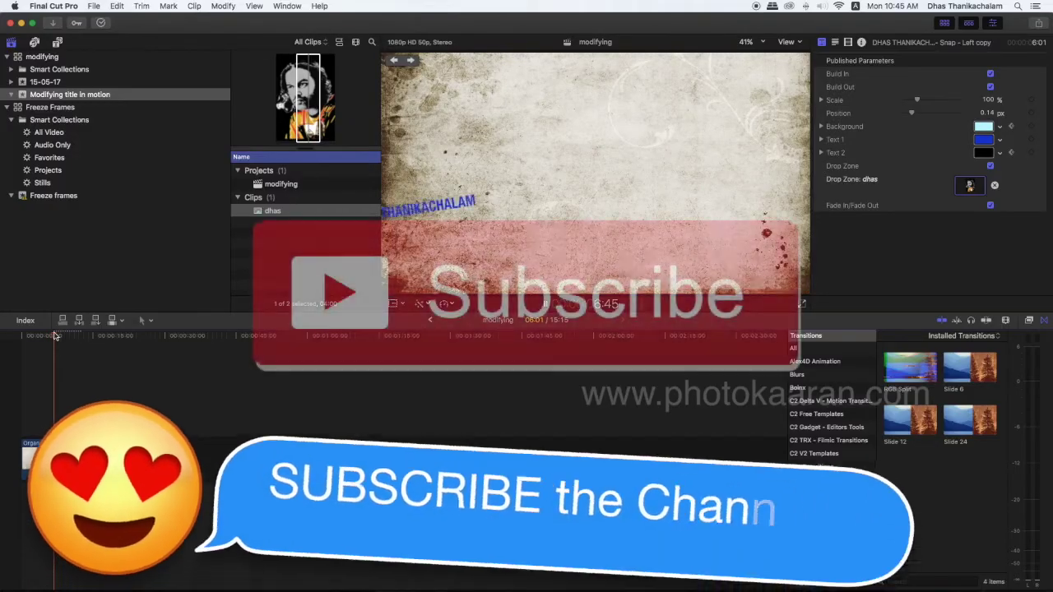